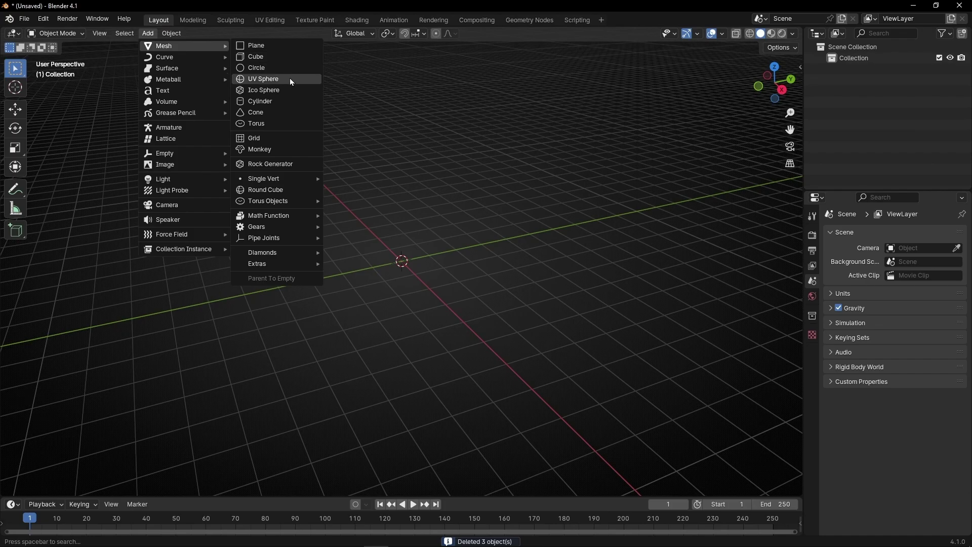
Step: Add a UV sphere with an emitter particle system and play the animation to preview the particles
{"action": "left_click", "coordinate": [290, 78]}
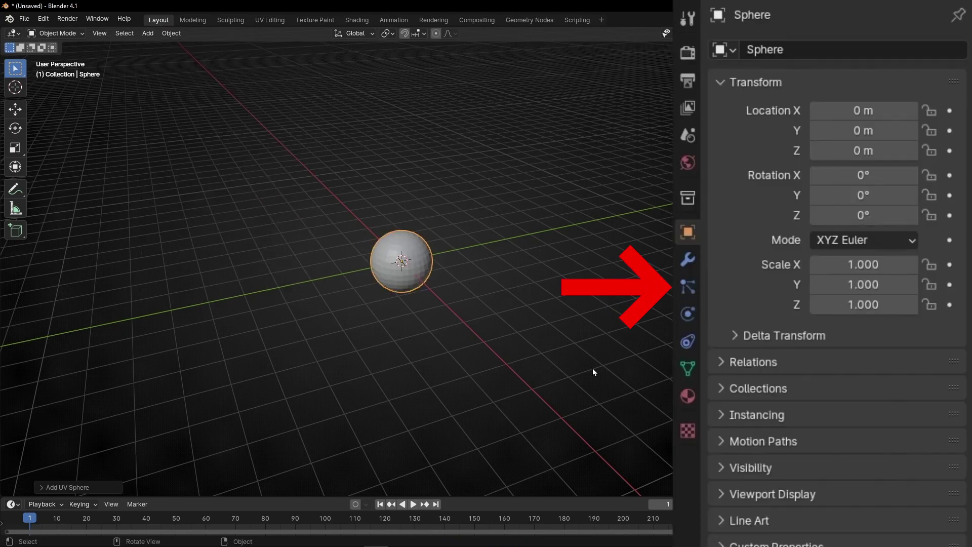
{"action": "left_click", "coordinate": [812, 365]}
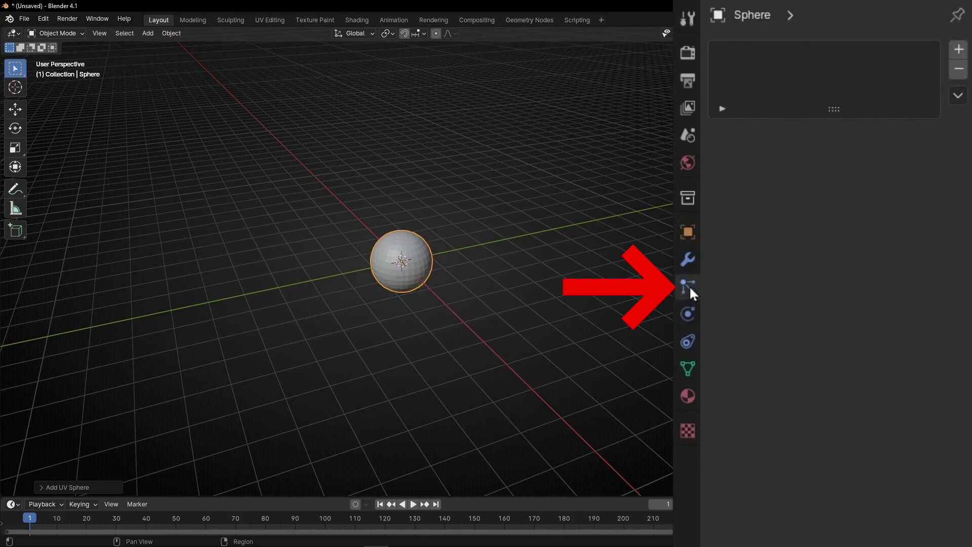
{"action": "left_click", "coordinate": [959, 50]}
{"action": "key", "text": "space"}
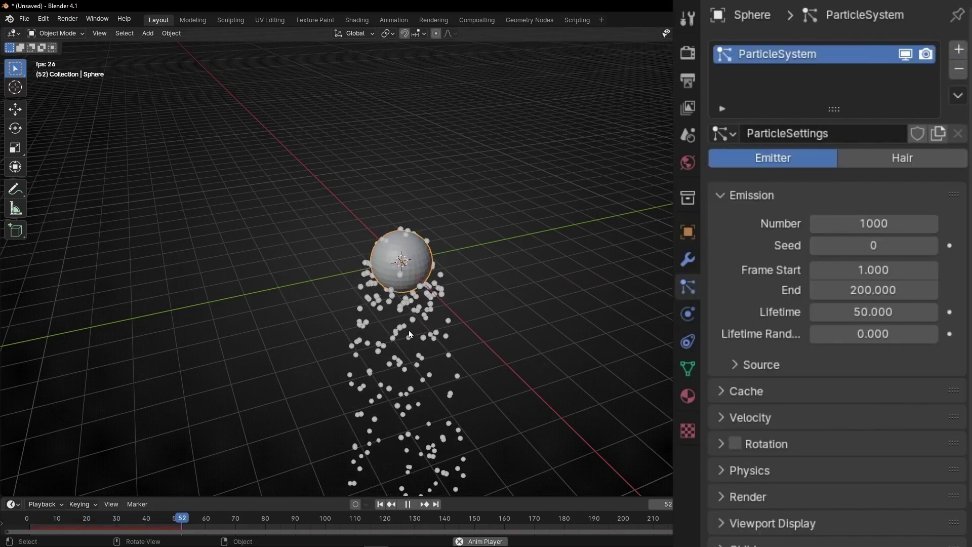
{"action": "key", "text": "space"}
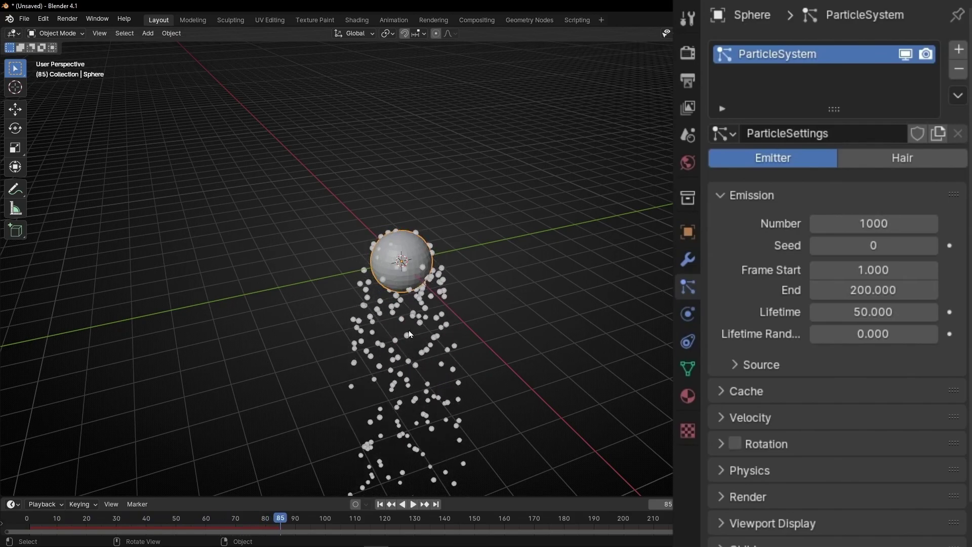
Step: Turn off gravity for the scene and play the animation to preview the particles' motion
{"action": "left_click", "coordinate": [688, 135]}
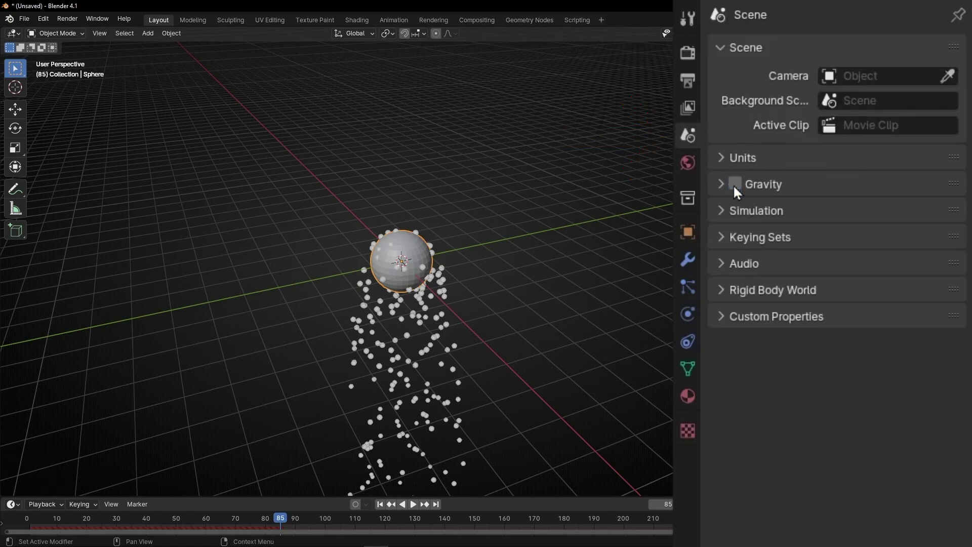
{"action": "key", "text": "space"}
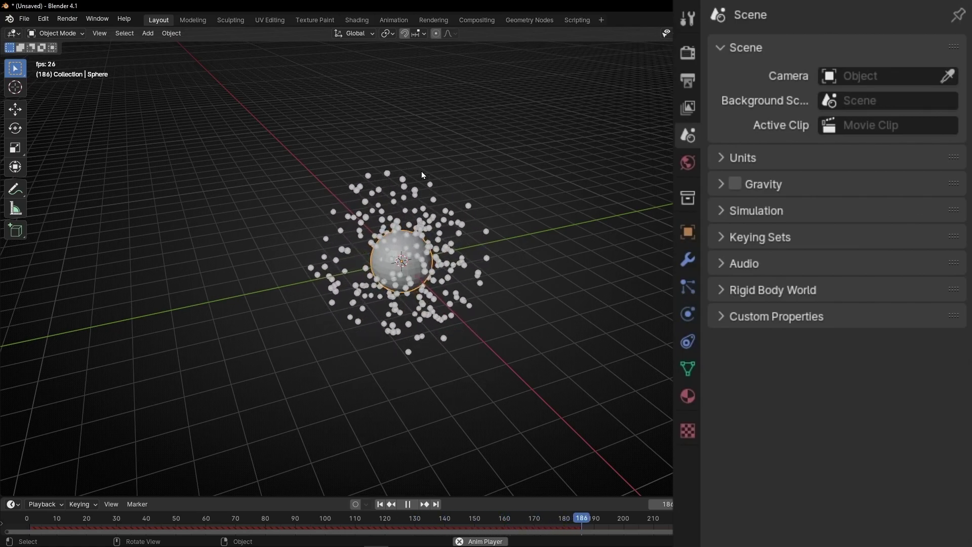
{"action": "key", "text": "space"}
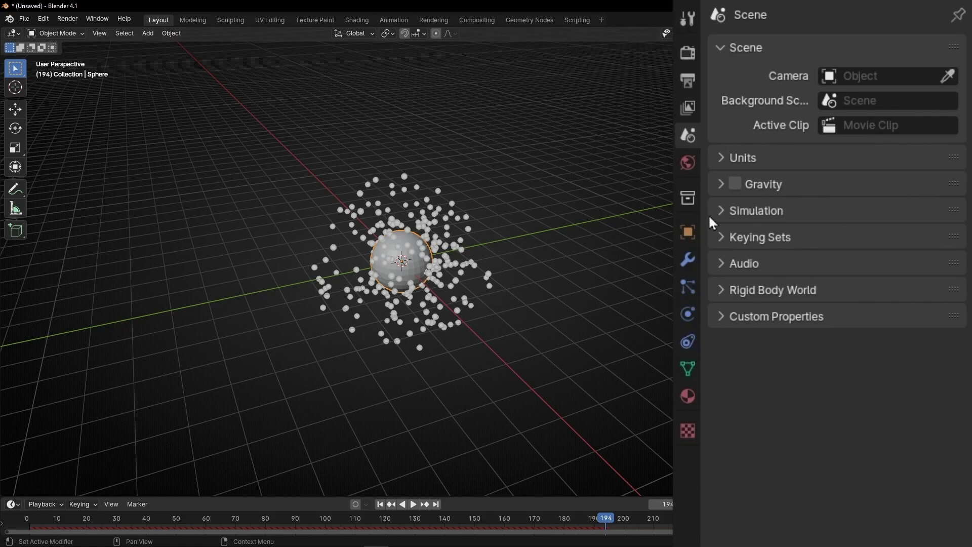
Step: Set the particle lifetime to 250 in the sphere's emission settings and replay the animation from the first frame
{"action": "left_click", "coordinate": [689, 284]}
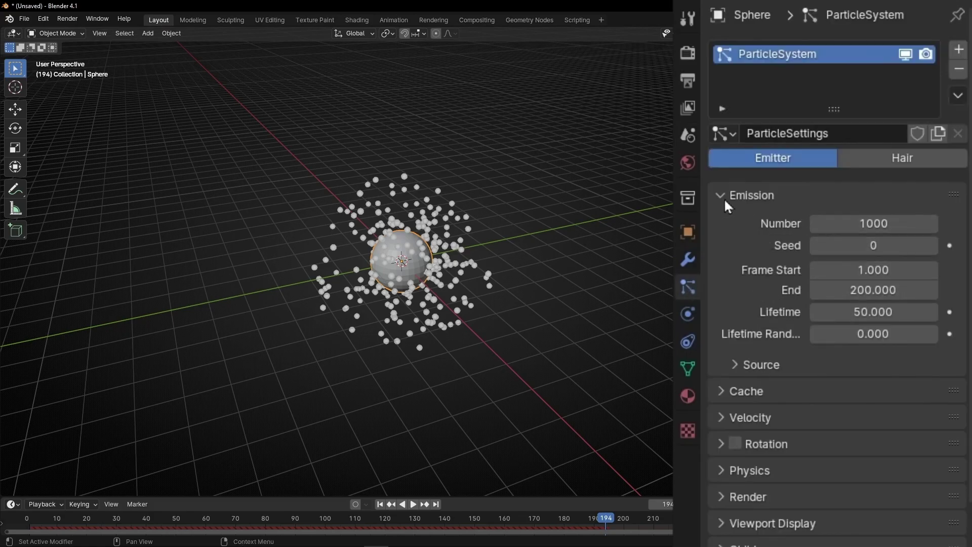
{"action": "left_click", "coordinate": [865, 313]}
{"action": "type", "text": "250"}
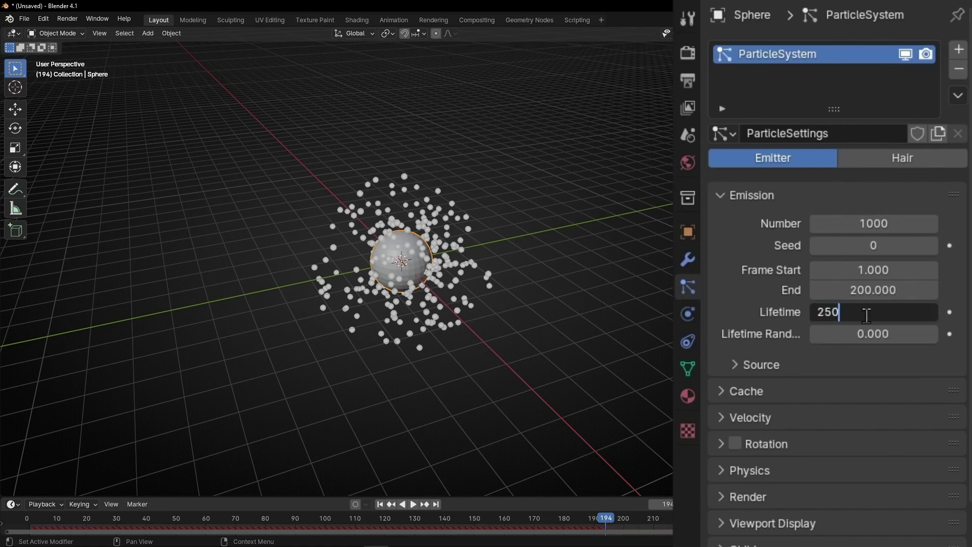
{"action": "key", "text": "Return"}
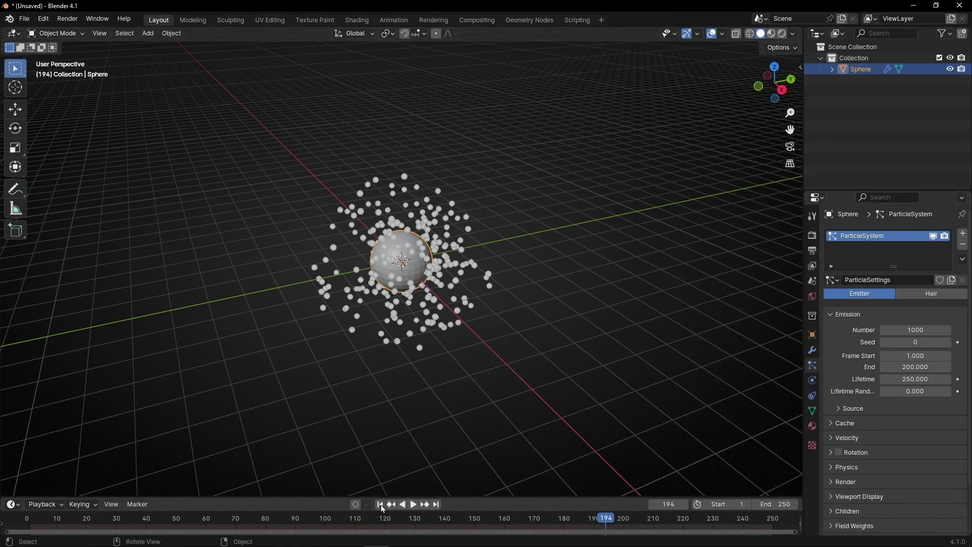
{"action": "left_click", "coordinate": [380, 505]}
{"action": "key", "text": "space"}
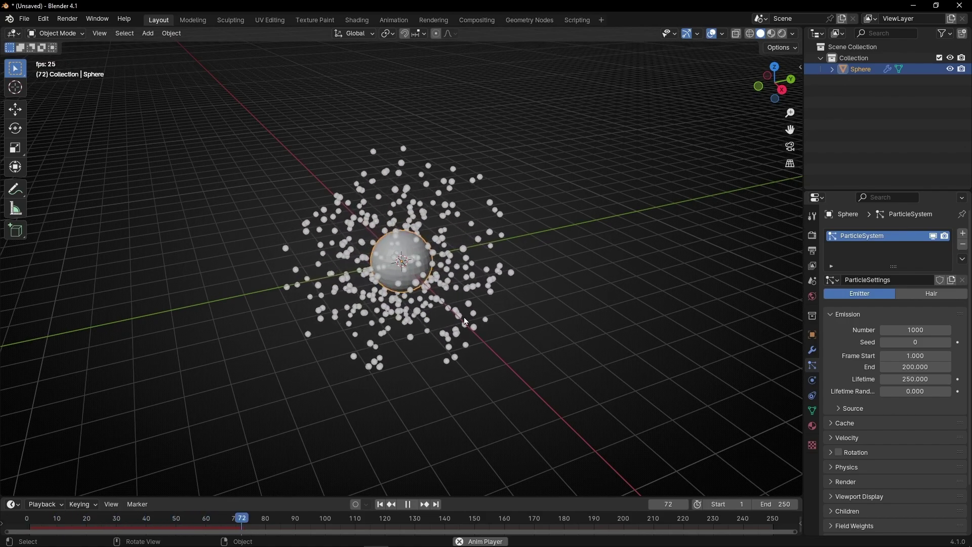
{"action": "key", "text": "space"}
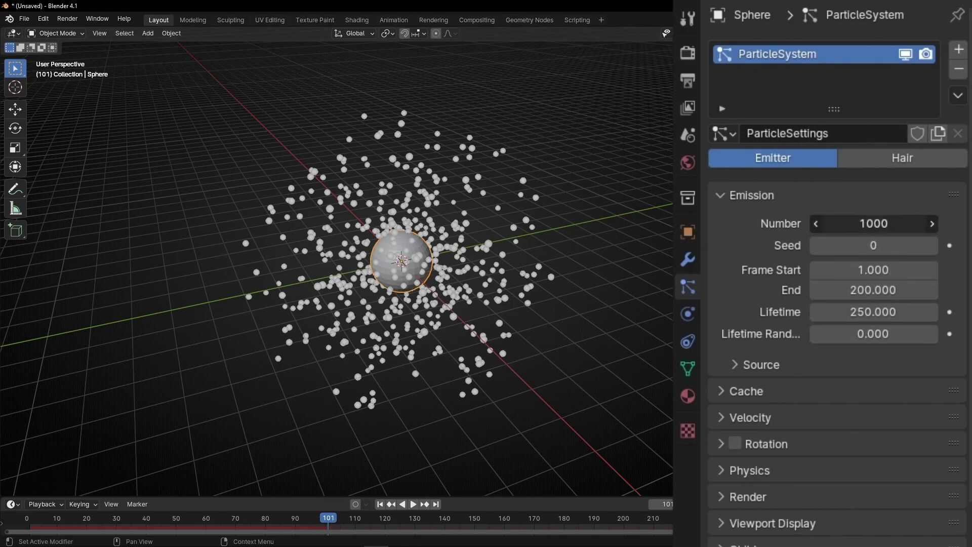
Step: Raise the particle emission number to 3607 and replay the animation from the first frame
{"action": "left_click_drag", "start_coordinate": [873, 223], "coordinate": [810, 260]}
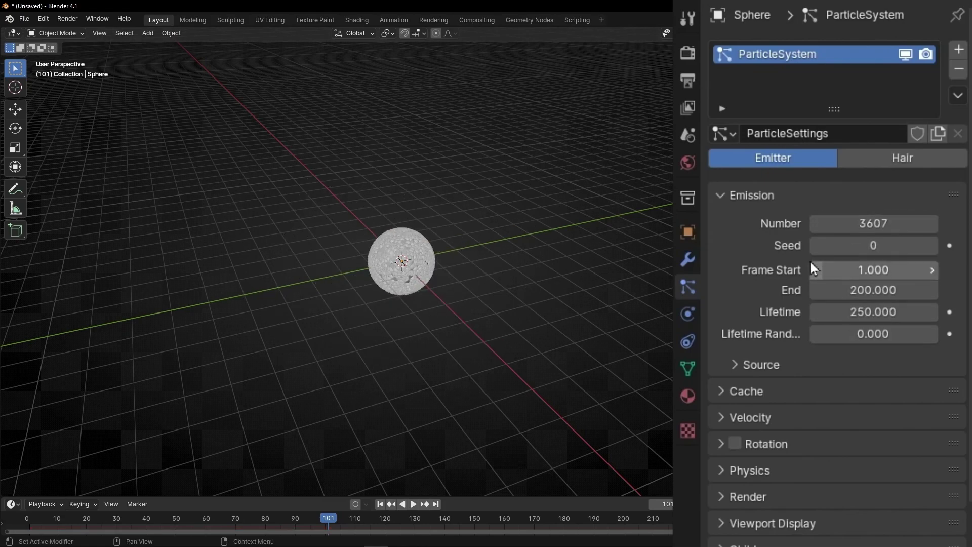
{"action": "key", "text": "space"}
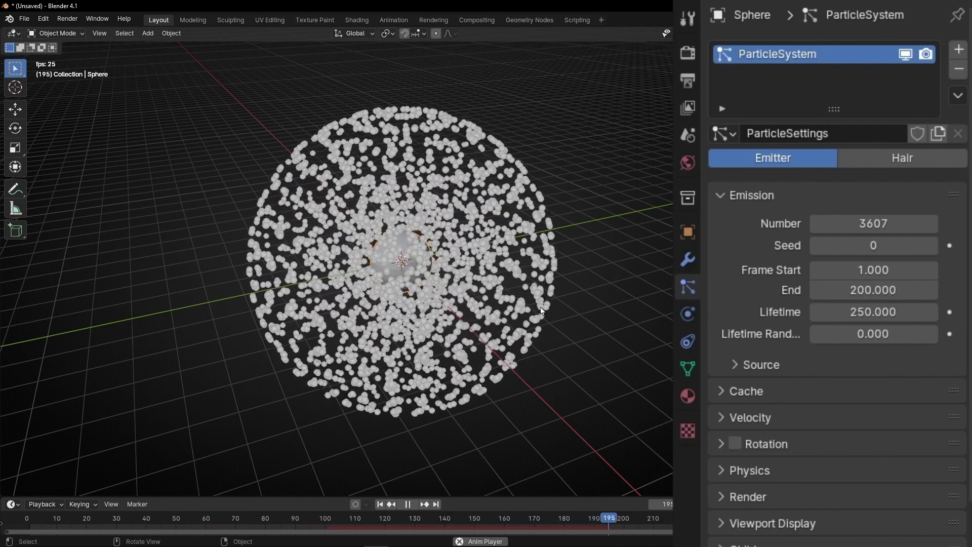
{"action": "key", "text": "space"}
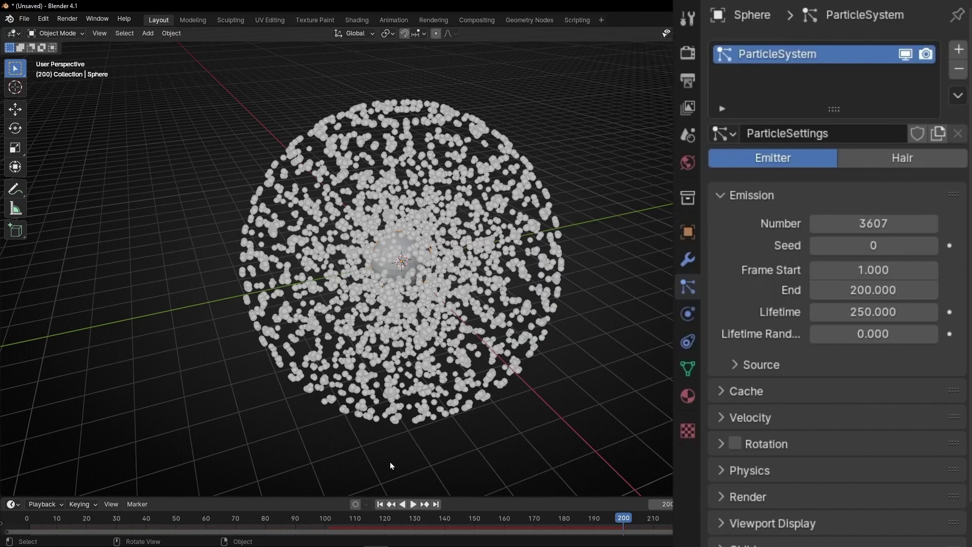
{"action": "left_click", "coordinate": [380, 504]}
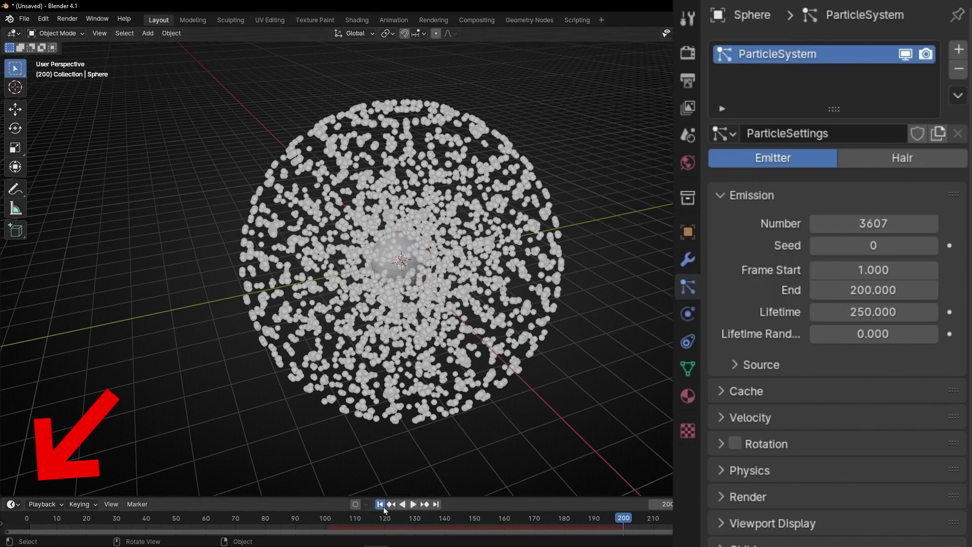
{"action": "key", "text": "space"}
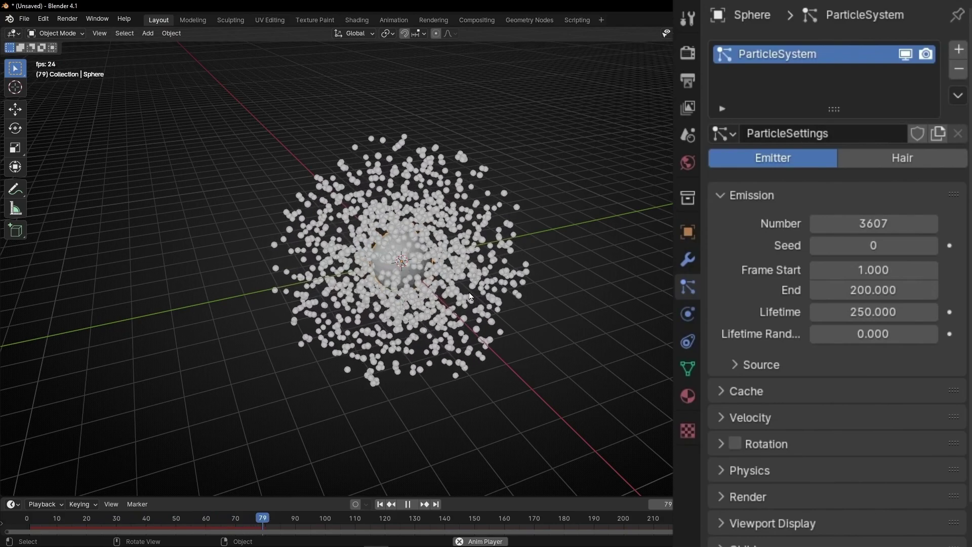
{"action": "key", "text": "space"}
Step: Lower the particle emission number to 361 and play the animation
{"action": "mouse_move", "coordinate": [886, 225]}
{"action": "left_mouse_down"}
{"action": "mouse_move", "coordinate": [811, 226]}
{"action": "mouse_move", "coordinate": [897, 225]}
{"action": "left_mouse_up"}
{"action": "key", "text": "space"}
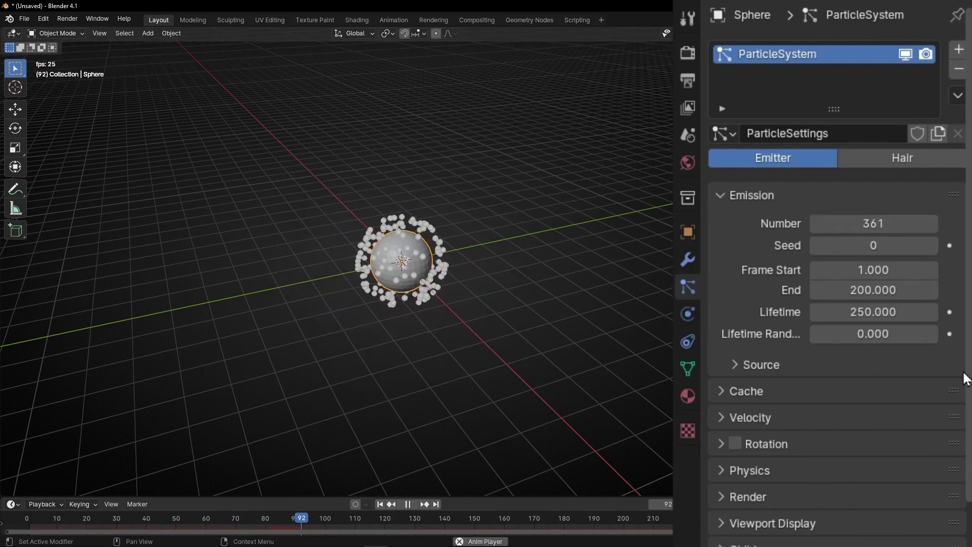
{"action": "key", "text": "space"}
Step: Set the particle emission number to 1000 and replay the animation from the first frame
{"action": "left_click", "coordinate": [865, 225]}
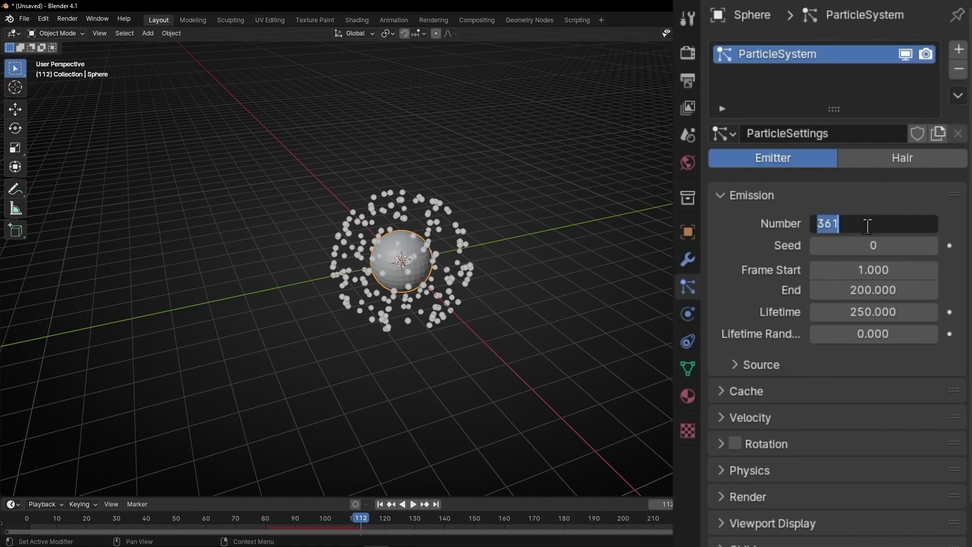
{"action": "type", "text": "1000"}
{"action": "key", "text": "Return"}
{"action": "key", "text": "shift+Left"}
{"action": "key", "text": "space"}
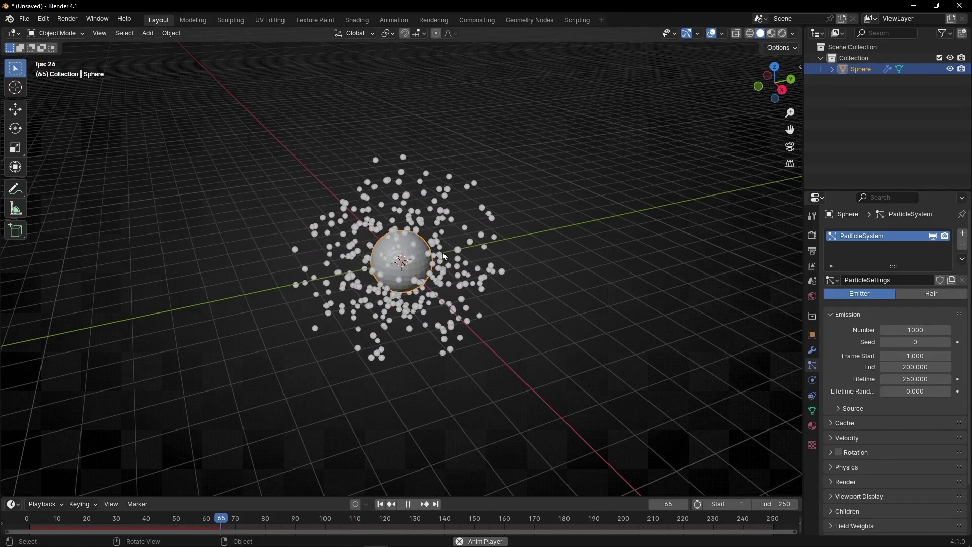
{"action": "key", "text": "space"}
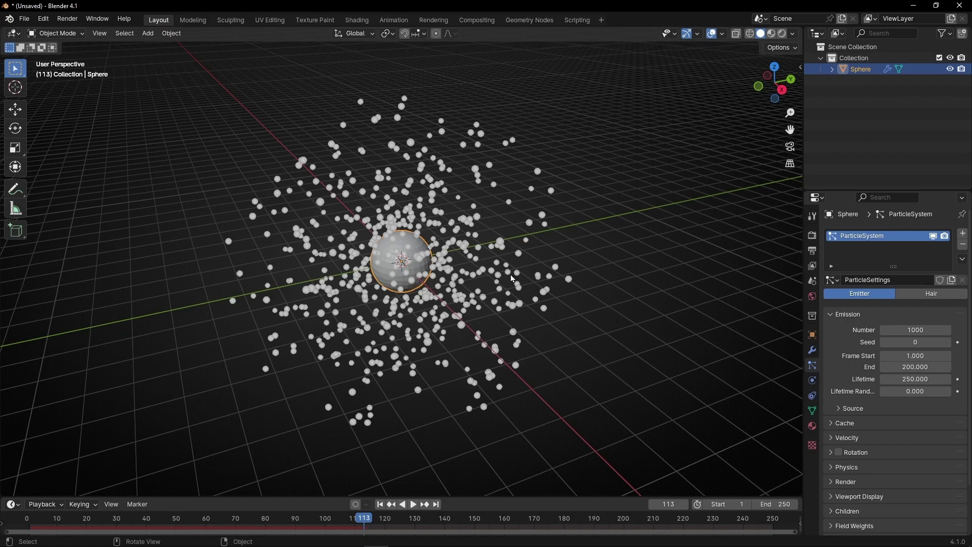
Step: Add a second UV sphere and move it well away from the particle-emitting sphere
{"action": "left_click", "coordinate": [148, 33]}
{"action": "mouse_move", "coordinate": [154, 47]}
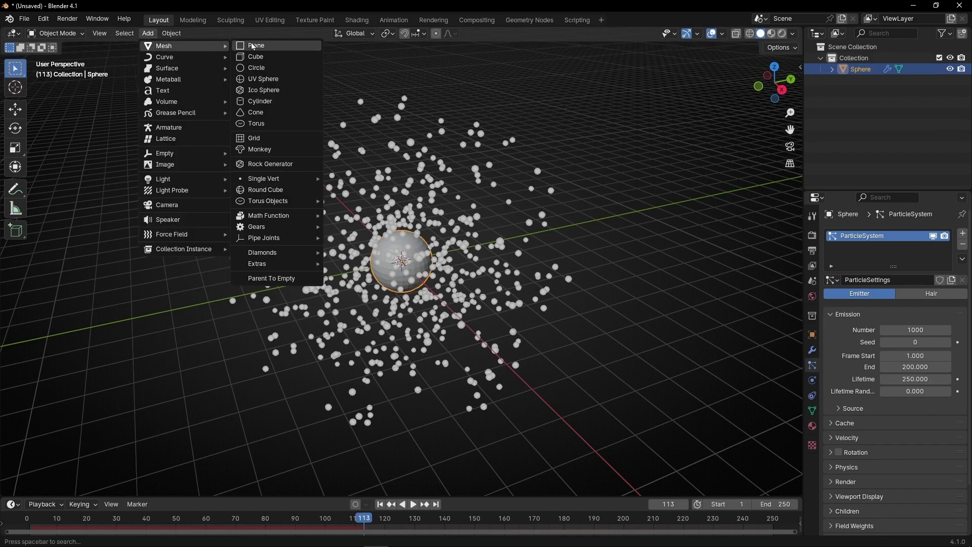
{"action": "left_click", "coordinate": [258, 79]}
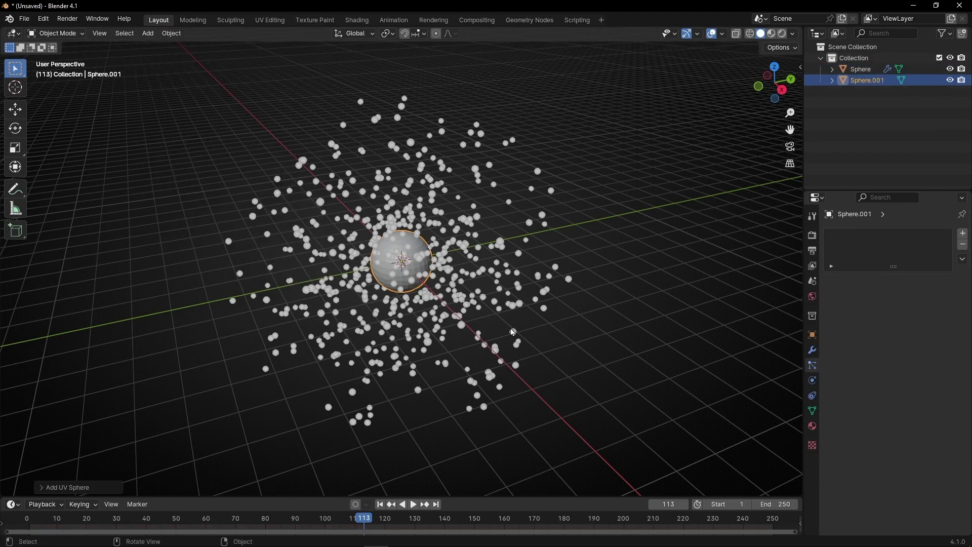
{"action": "key", "text": "g"}
{"action": "left_click", "coordinate": [259, 225]}
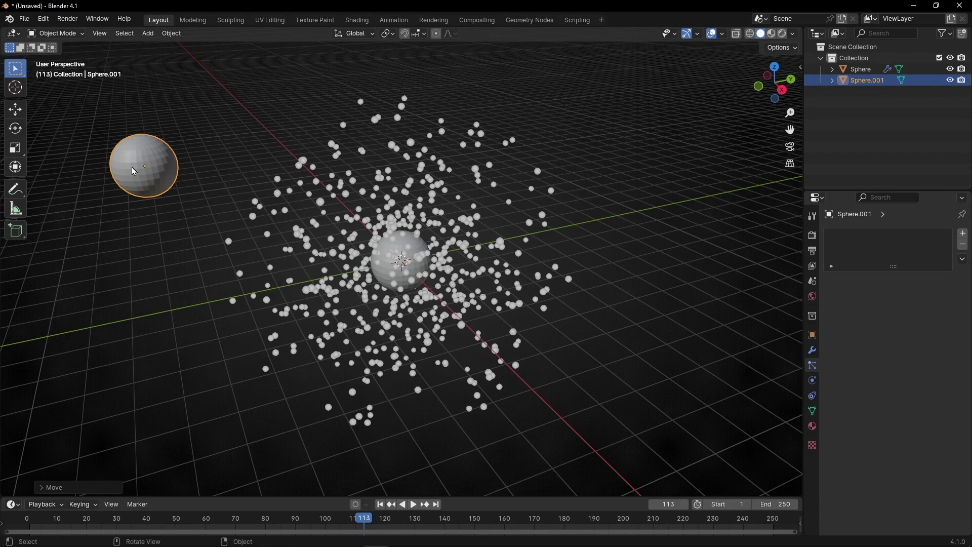
Step: Rename the second sphere "Particle Render" and the particle-emitting sphere "Emitter"
{"action": "double_click", "coordinate": [867, 79]}
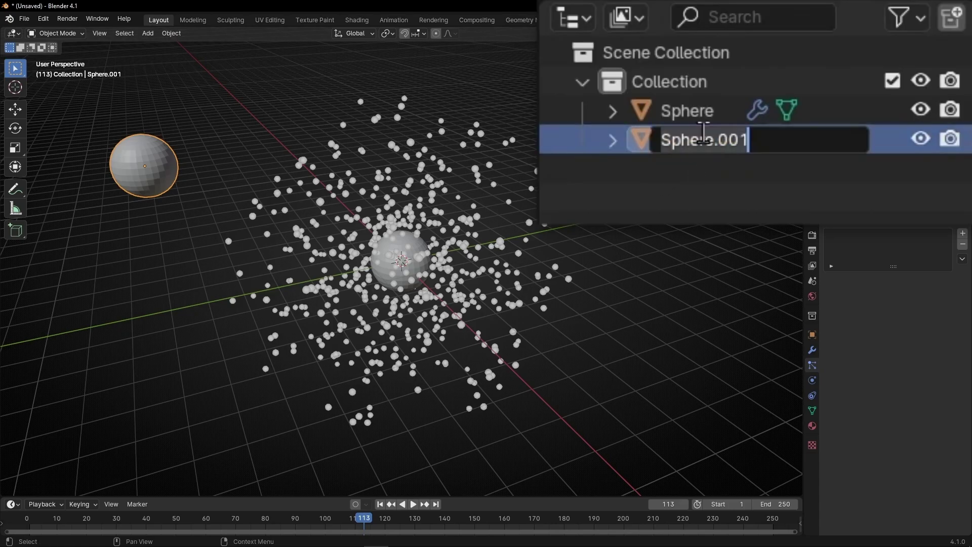
{"action": "type", "text": "Particle "}
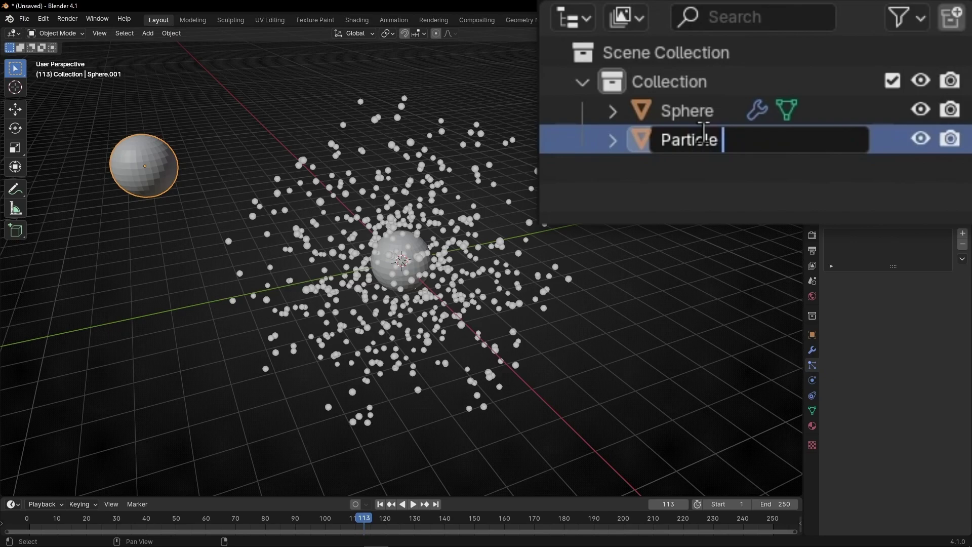
{"action": "type", "text": "Render"}
{"action": "key", "text": "Return"}
{"action": "double_click", "coordinate": [704, 137]}
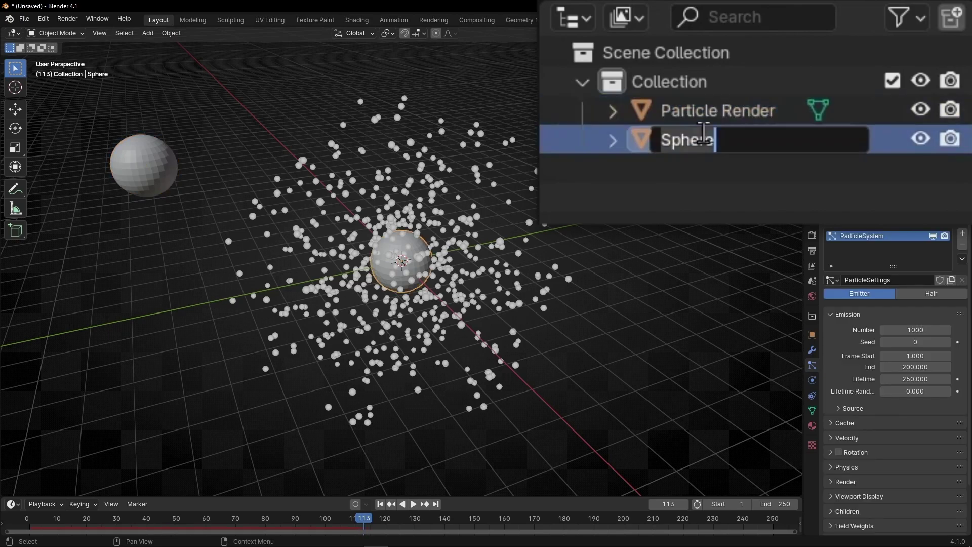
{"action": "type", "text": "Emitter"}
{"action": "key", "text": "Return"}
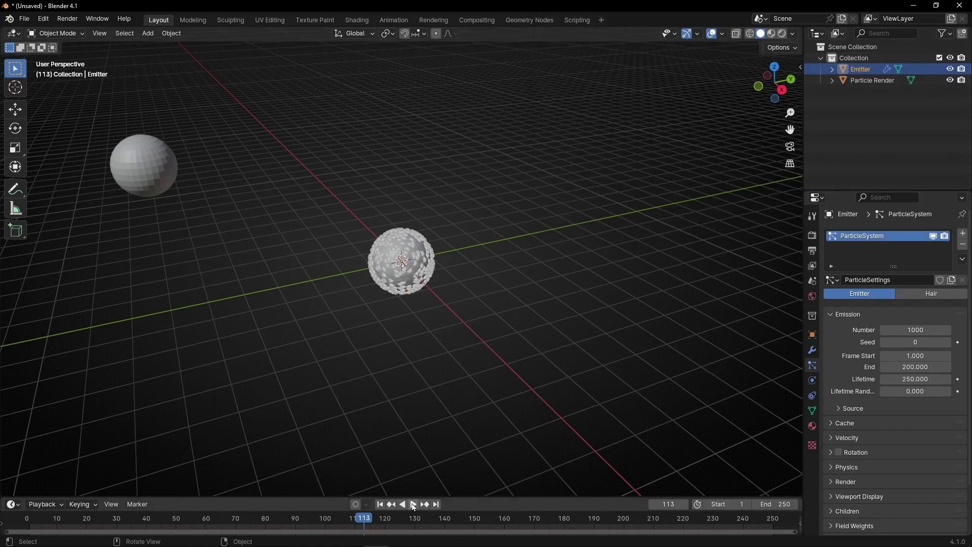
Step: In Material Preview shading, give the Particle Render sphere a new material with a red base color, then play the animation from the first frame
{"action": "left_click", "coordinate": [381, 504]}
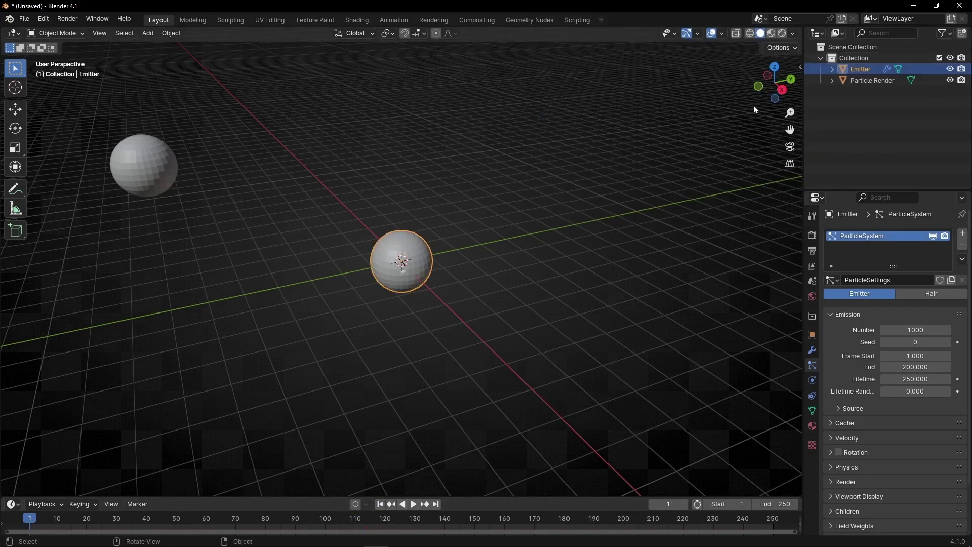
{"action": "left_click", "coordinate": [770, 36]}
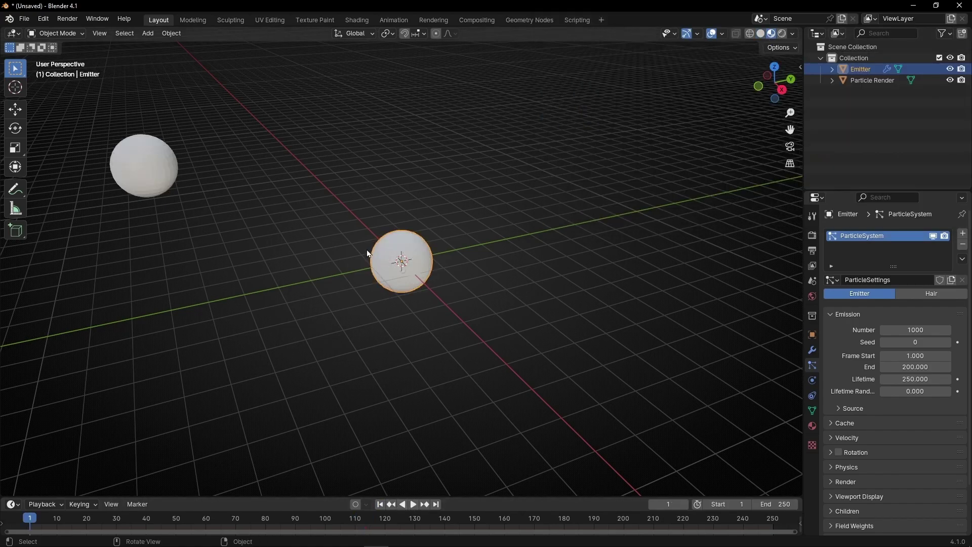
{"action": "left_click", "coordinate": [169, 162]}
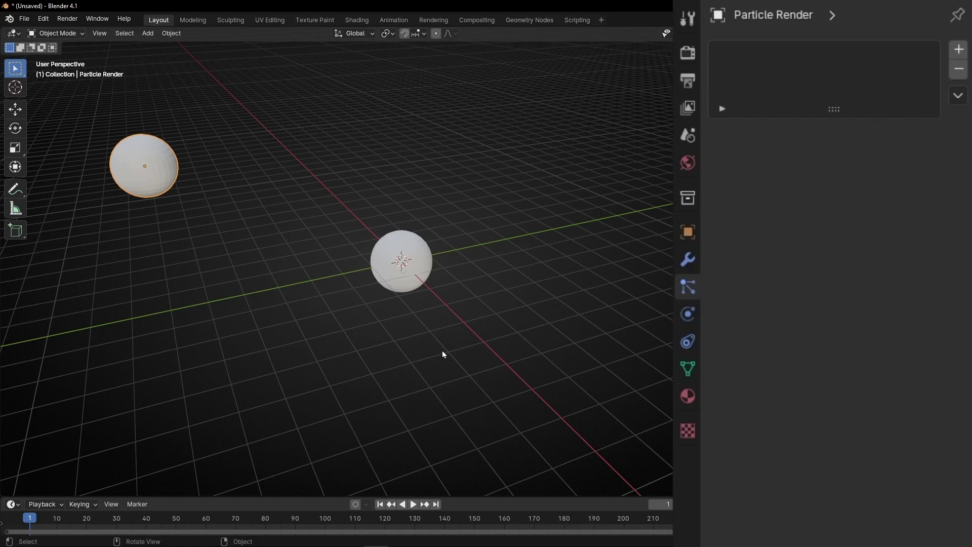
{"action": "left_click", "coordinate": [688, 397]}
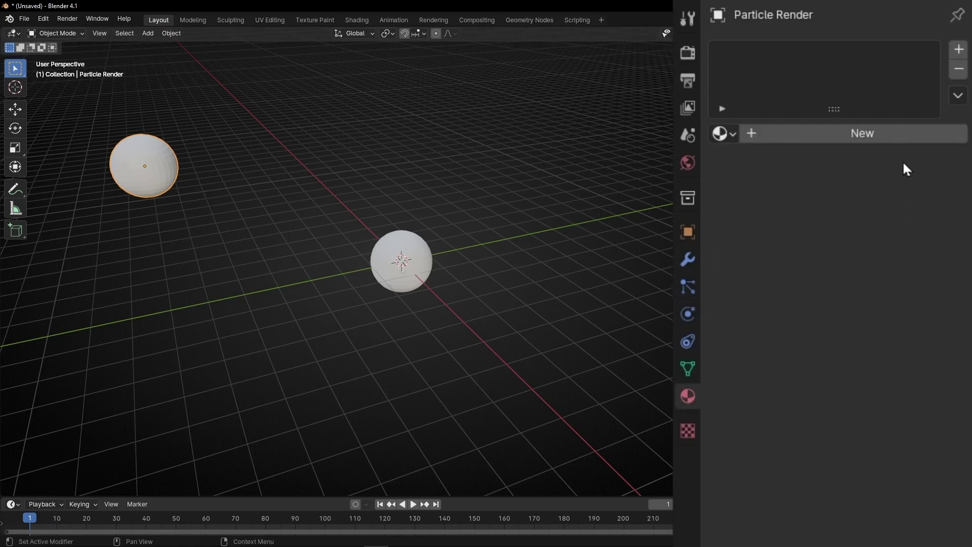
{"action": "left_click", "coordinate": [884, 136]}
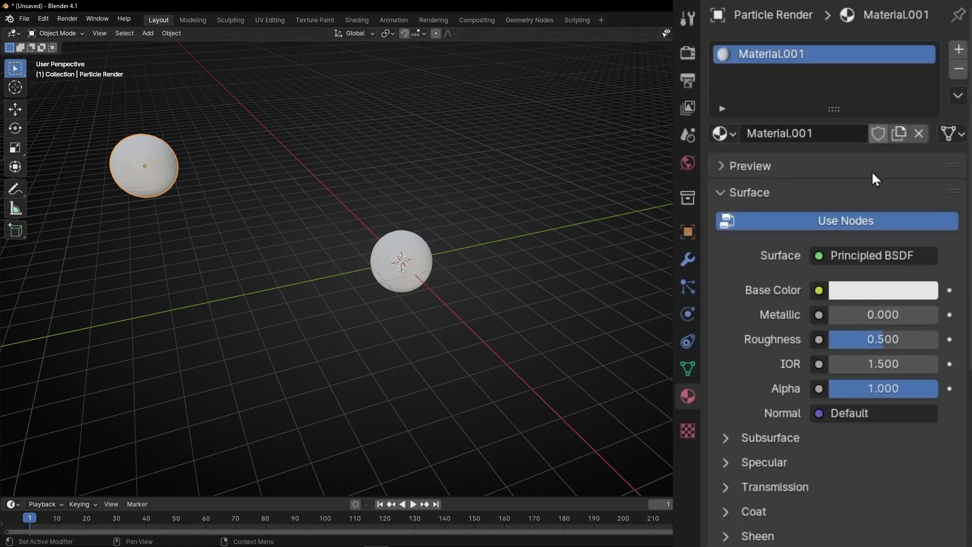
{"action": "left_click", "coordinate": [868, 299]}
{"action": "mouse_move", "coordinate": [817, 122]}
{"action": "left_mouse_down"}
{"action": "mouse_move", "coordinate": [819, 149]}
{"action": "mouse_move", "coordinate": [818, 122]}
{"action": "left_mouse_up"}
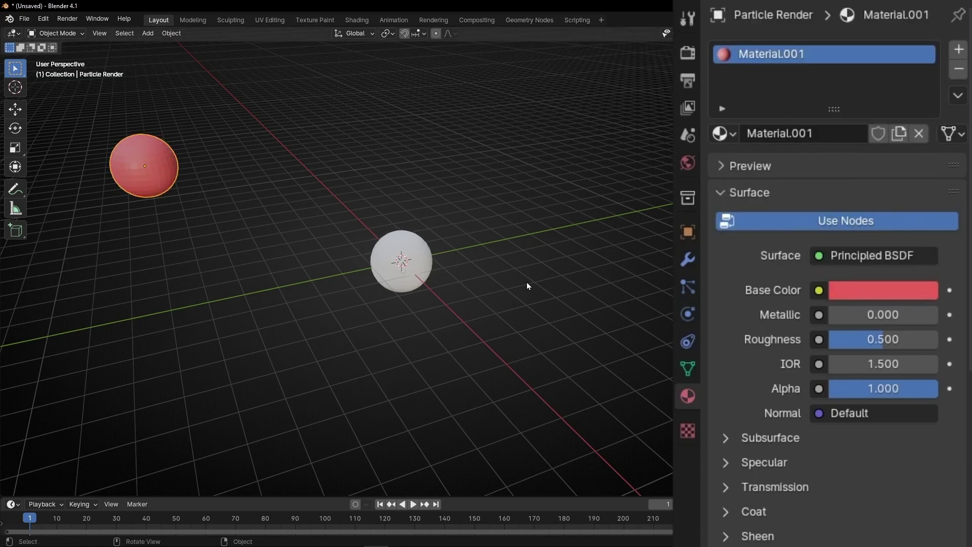
{"action": "key", "text": "space"}
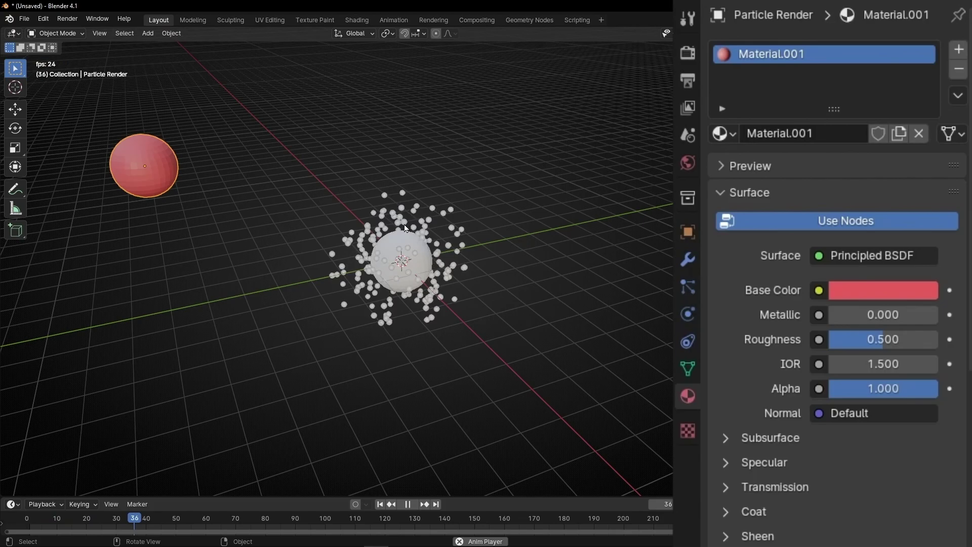
Step: Stop the animation and set the Emitter's particle system to render its particles as Object
{"action": "key", "text": "space"}
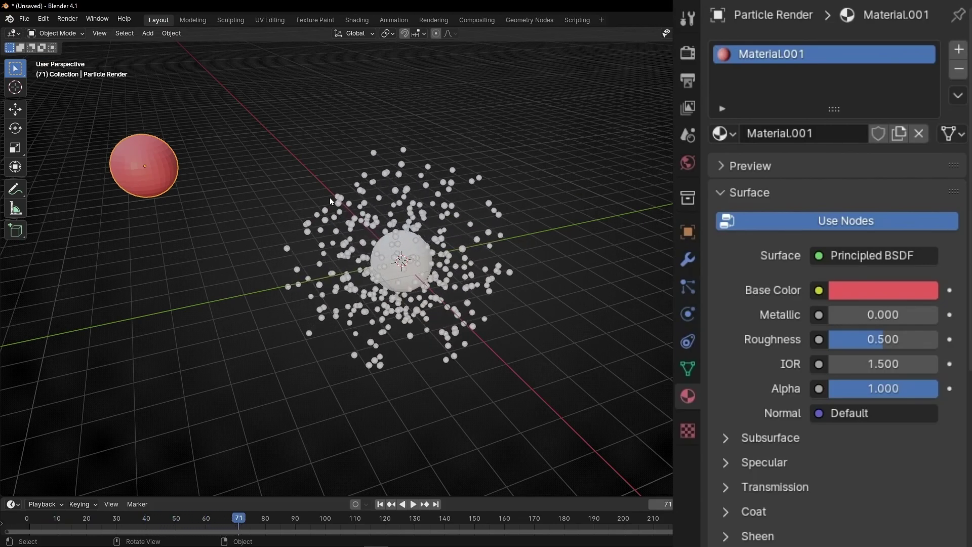
{"action": "left_click", "coordinate": [413, 259]}
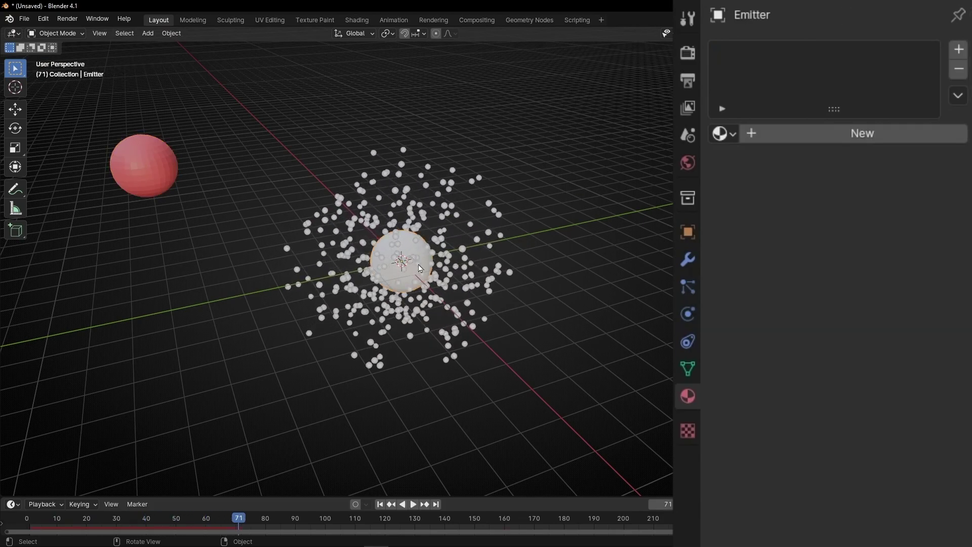
{"action": "left_click", "coordinate": [688, 287]}
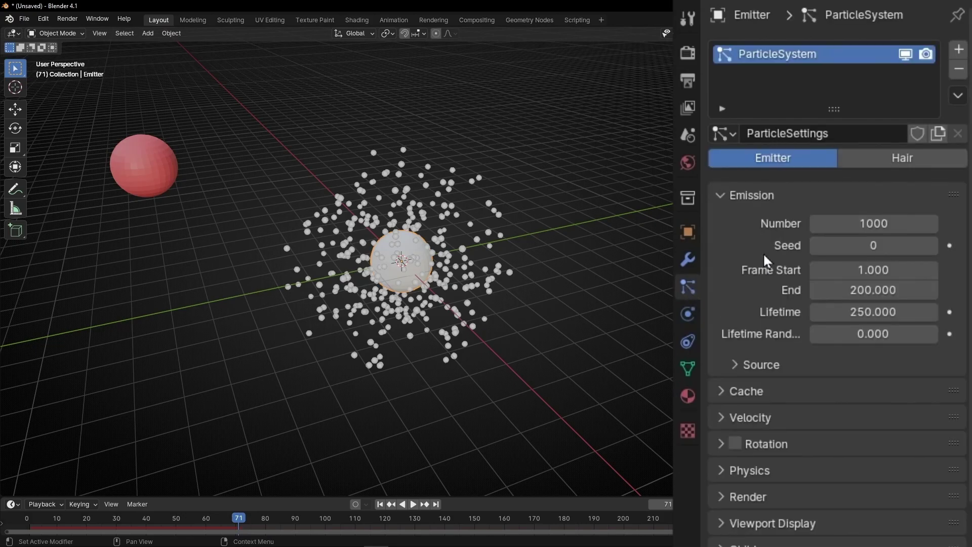
{"action": "left_click", "coordinate": [725, 194]}
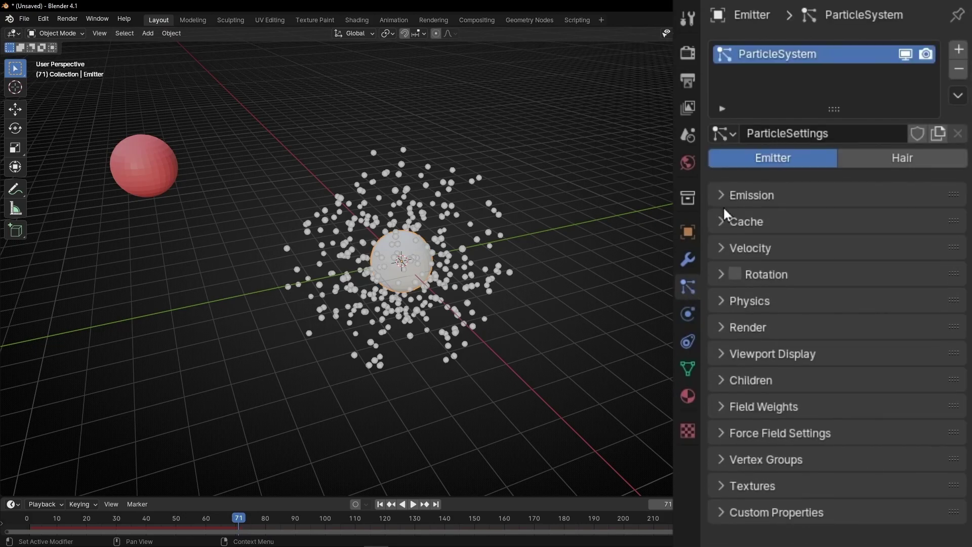
{"action": "left_click", "coordinate": [723, 327]}
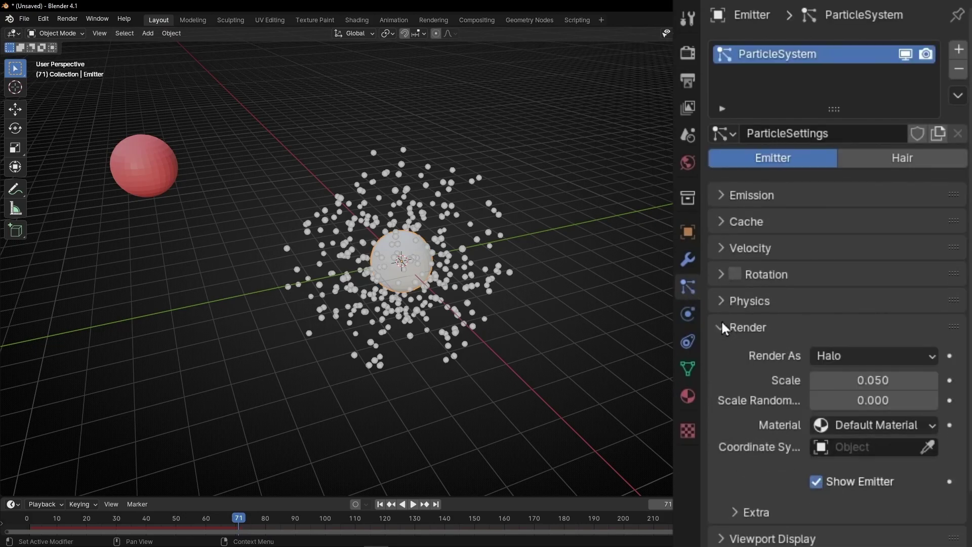
{"action": "left_click", "coordinate": [859, 353]}
{"action": "left_click", "coordinate": [828, 462]}
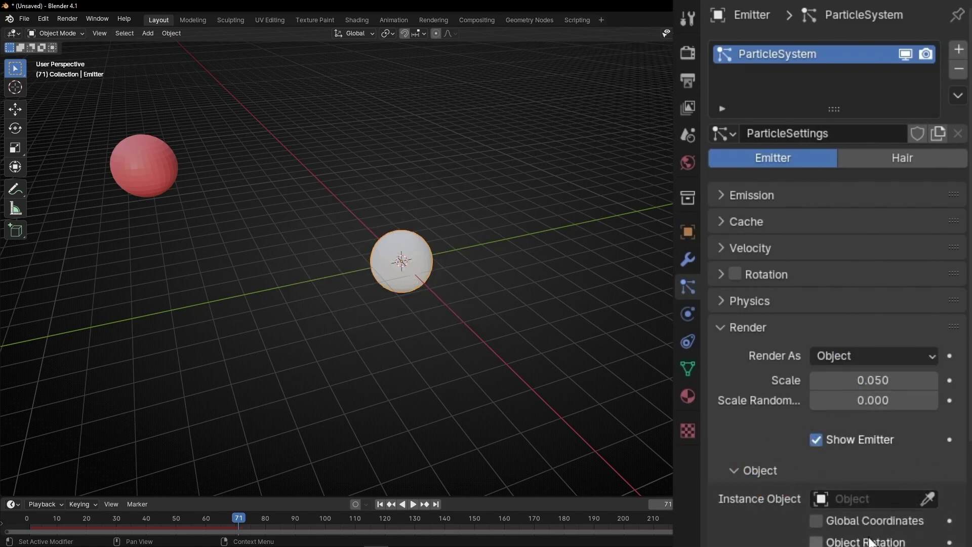
Step: Choose Particle Render as the instance object for the Emitter's particles and play the animation briefly
{"action": "left_click", "coordinate": [858, 498]}
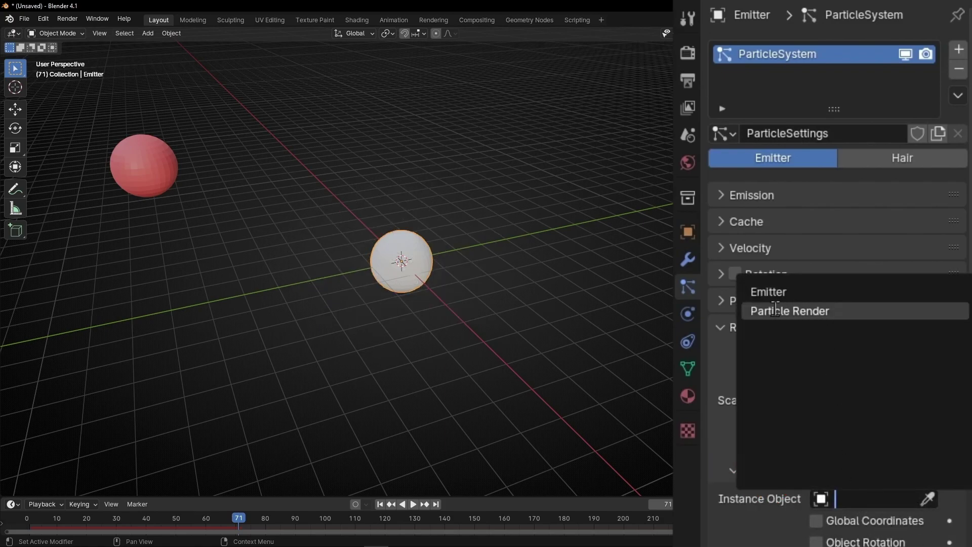
{"action": "left_click", "coordinate": [823, 312]}
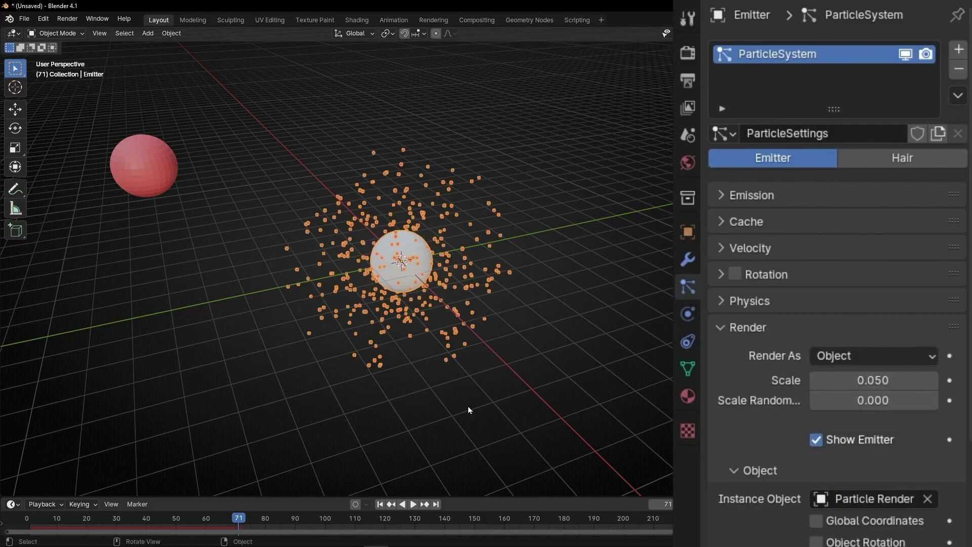
{"action": "key", "text": "space"}
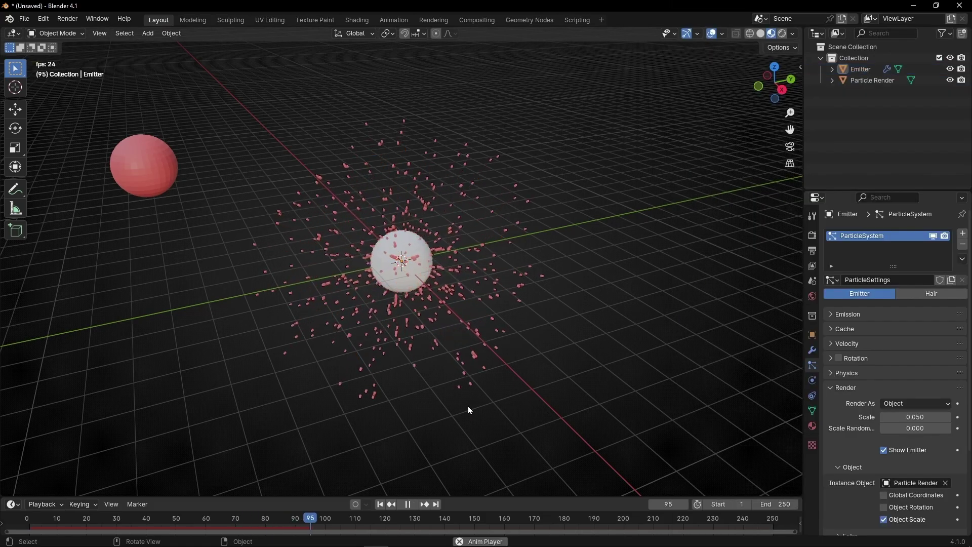
{"action": "key", "text": "space"}
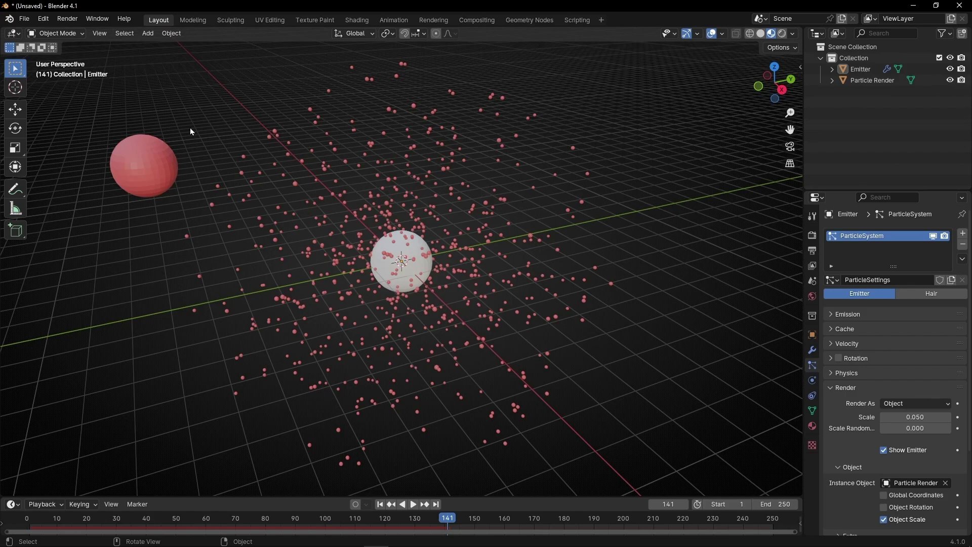
Step: Hide the original Particle Render sphere in the viewport and disable it in renders
{"action": "left_click", "coordinate": [136, 163]}
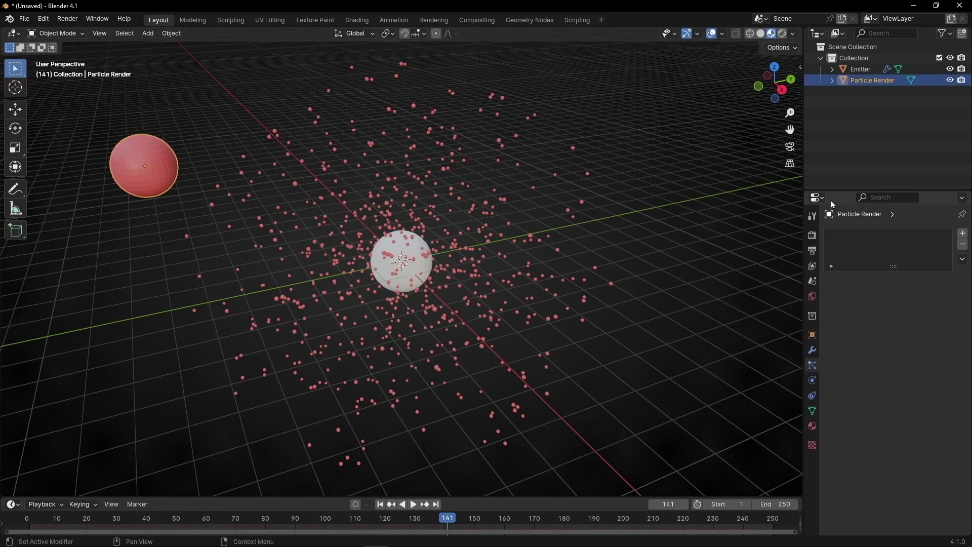
{"action": "left_click", "coordinate": [918, 138]}
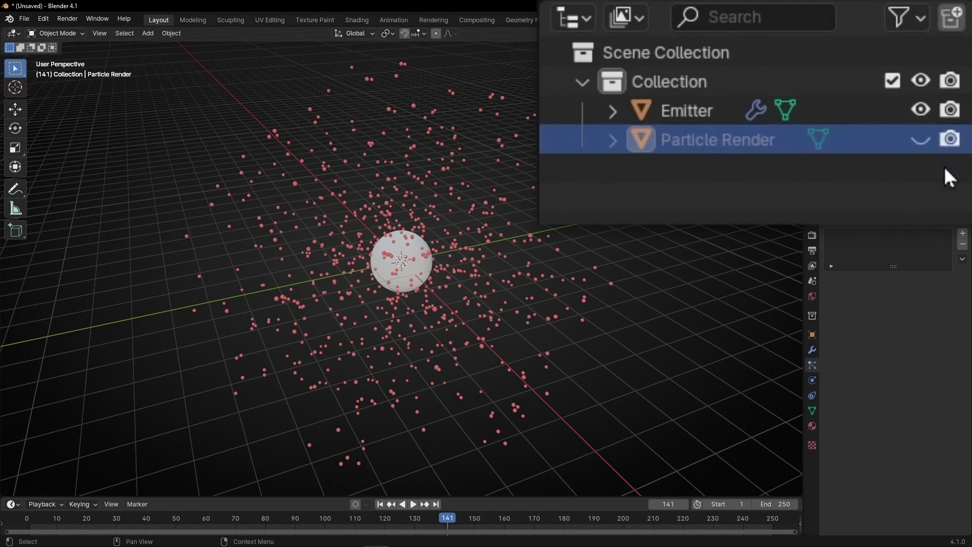
{"action": "left_click", "coordinate": [947, 142]}
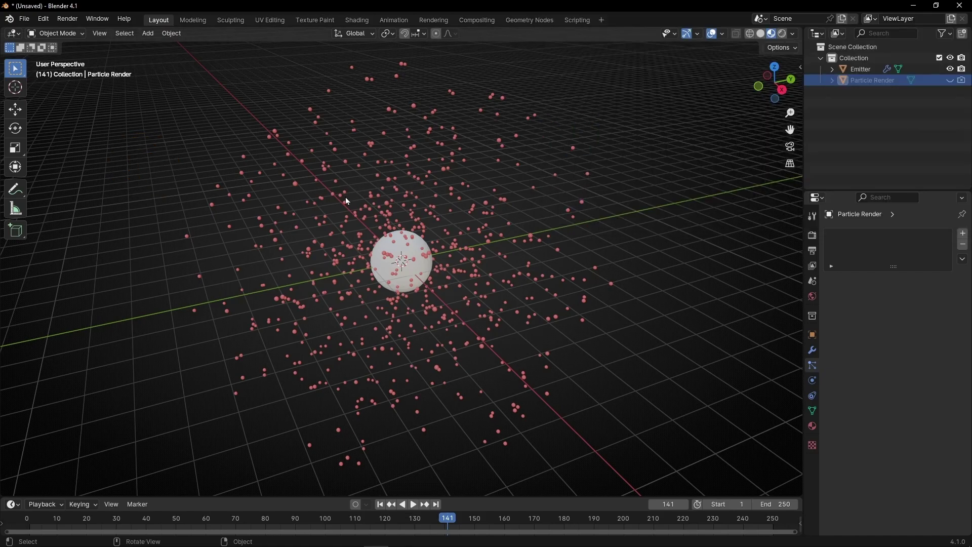
Step: Try a render scale of 0.190 with scale randomness 1.000 on the Emitter's particles and play the animation
{"action": "left_click", "coordinate": [419, 259]}
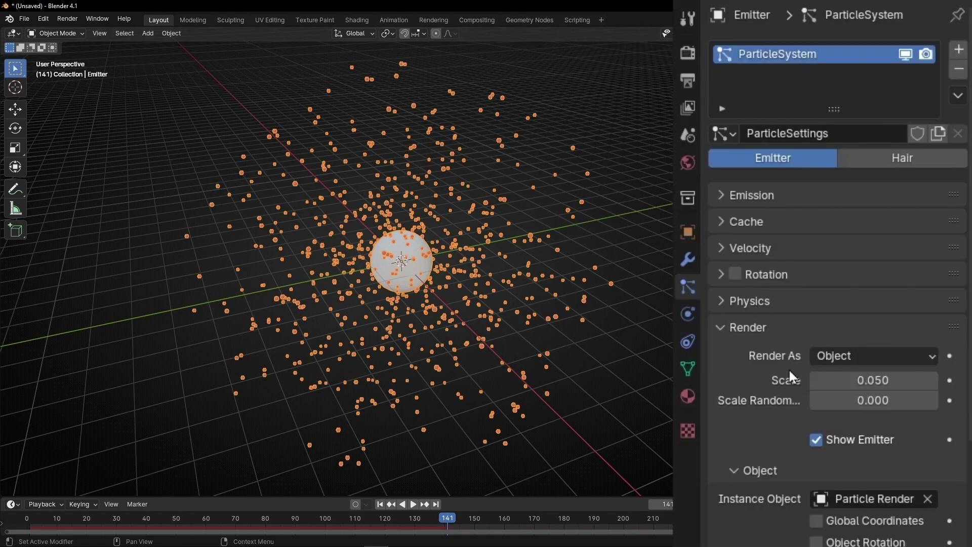
{"action": "left_click_drag", "start_coordinate": [890, 380], "coordinate": [862, 381]}
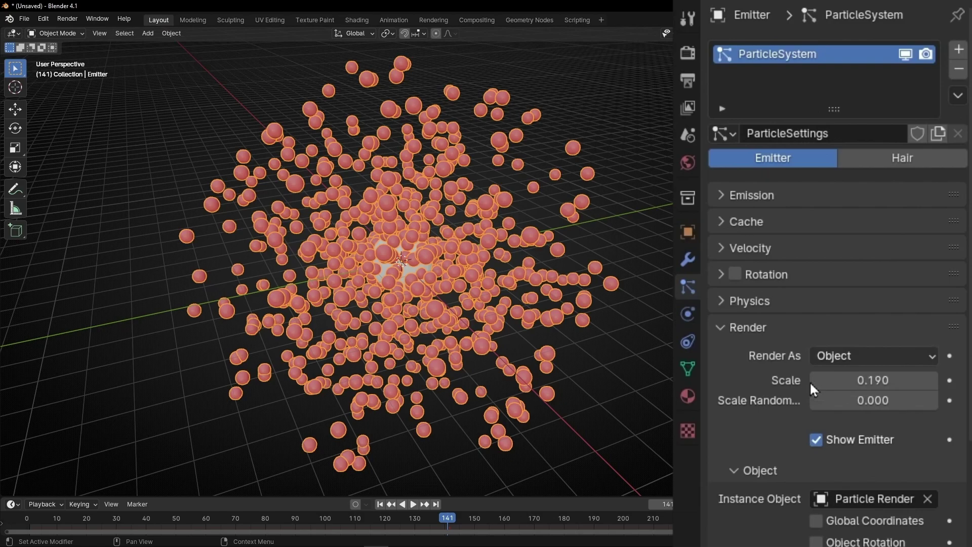
{"action": "left_click_drag", "start_coordinate": [849, 401], "coordinate": [970, 402]}
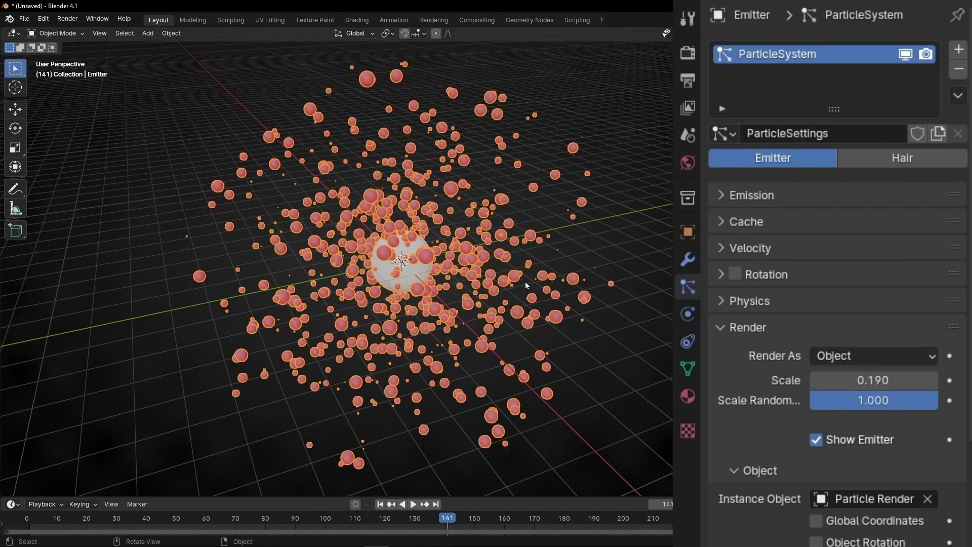
{"action": "key", "text": "space"}
{"action": "left_click", "coordinate": [669, 230]}
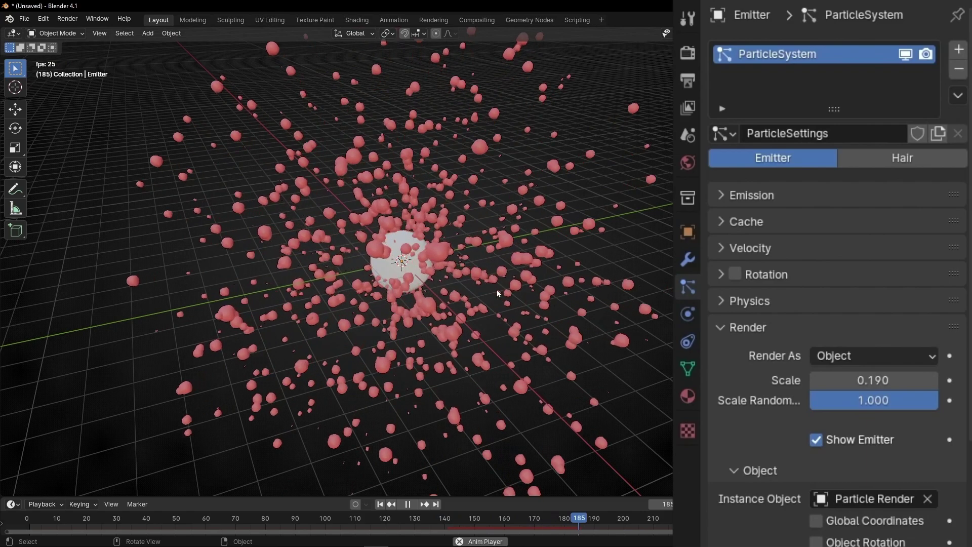
{"action": "key", "text": "space"}
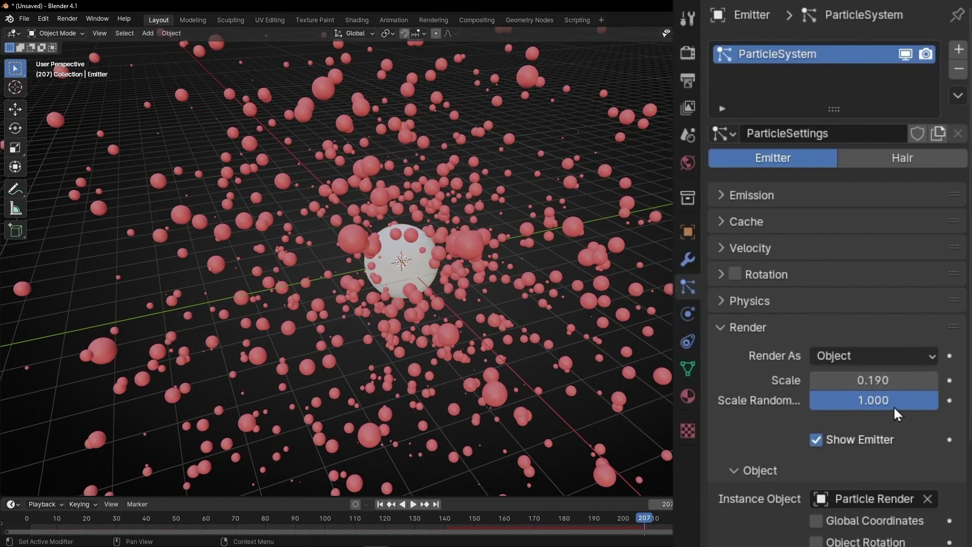
Step: Set the particles' scale randomness to 0 and render scale to 0.1, and replay the animation from the first frame
{"action": "left_click_drag", "start_coordinate": [894, 406], "coordinate": [810, 401]}
{"action": "double_click", "coordinate": [874, 380]}
{"action": "type", "text": "0.1"}
{"action": "key", "text": "Return"}
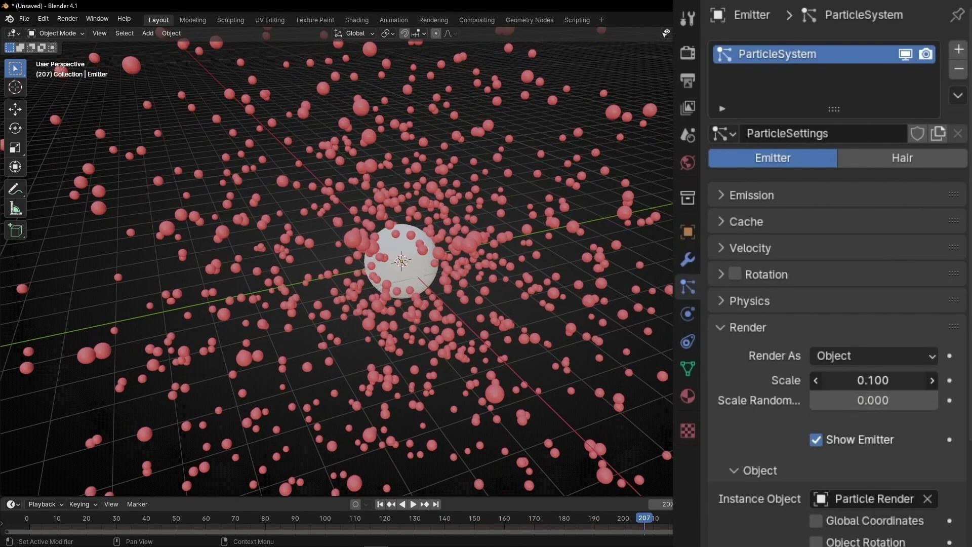
{"action": "key", "text": "space"}
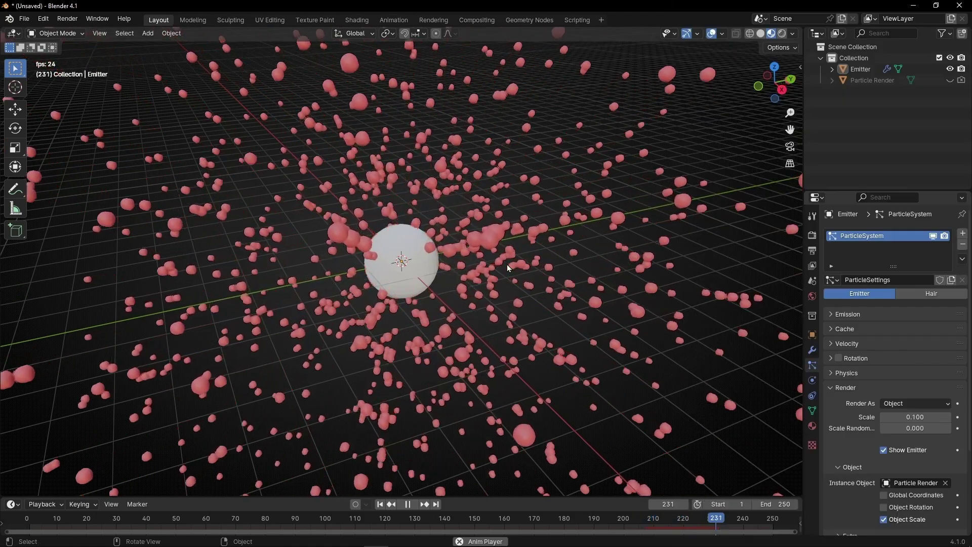
{"action": "key", "text": "space"}
{"action": "key", "text": "shift+Left"}
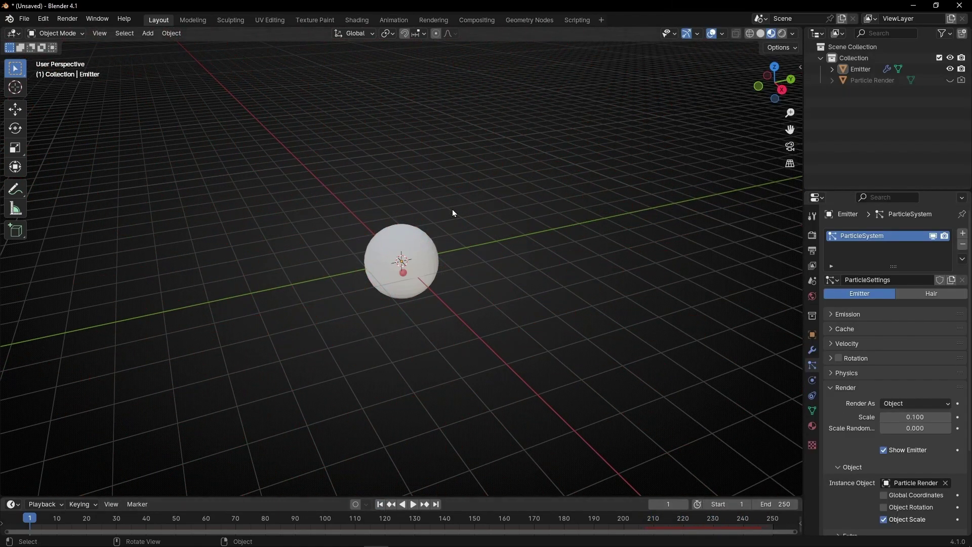
{"action": "key", "text": "space"}
Step: Change the Particle Render material's base color to a deeper red with saturation 0.964, and return the animation to the first frame
{"action": "left_click", "coordinate": [873, 82]}
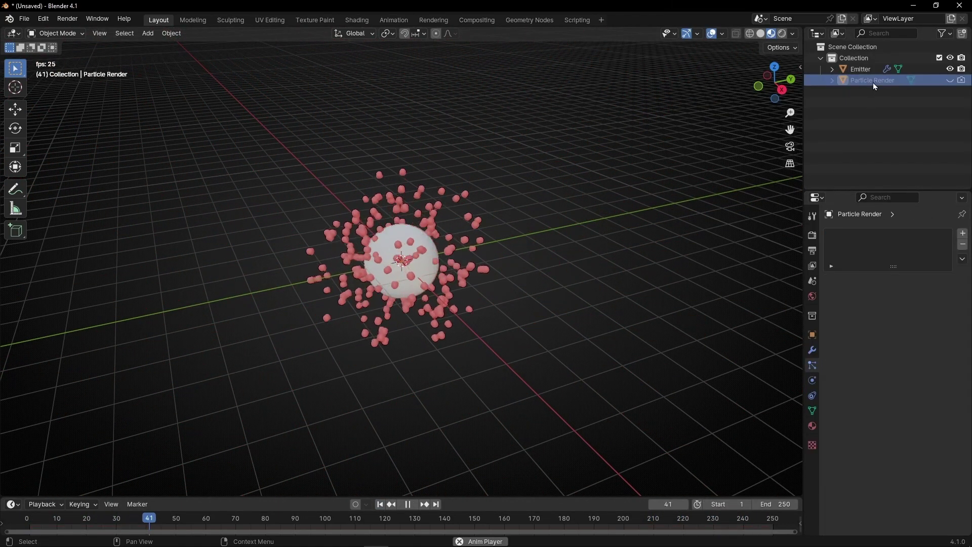
{"action": "left_click", "coordinate": [813, 426]}
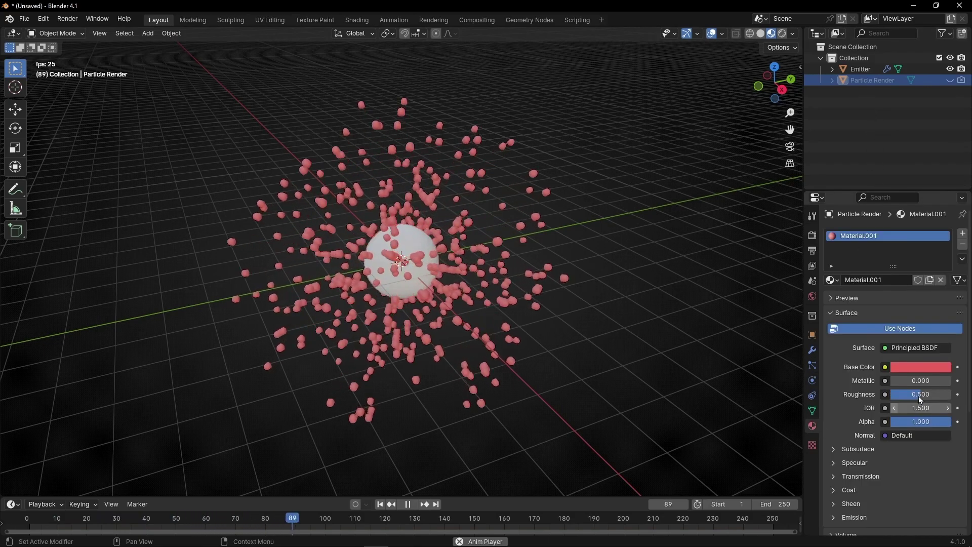
{"action": "left_click", "coordinate": [921, 367]}
{"action": "mouse_move", "coordinate": [886, 269]}
{"action": "left_mouse_down"}
{"action": "mouse_move", "coordinate": [886, 288]}
{"action": "mouse_move", "coordinate": [887, 280]}
{"action": "left_mouse_up"}
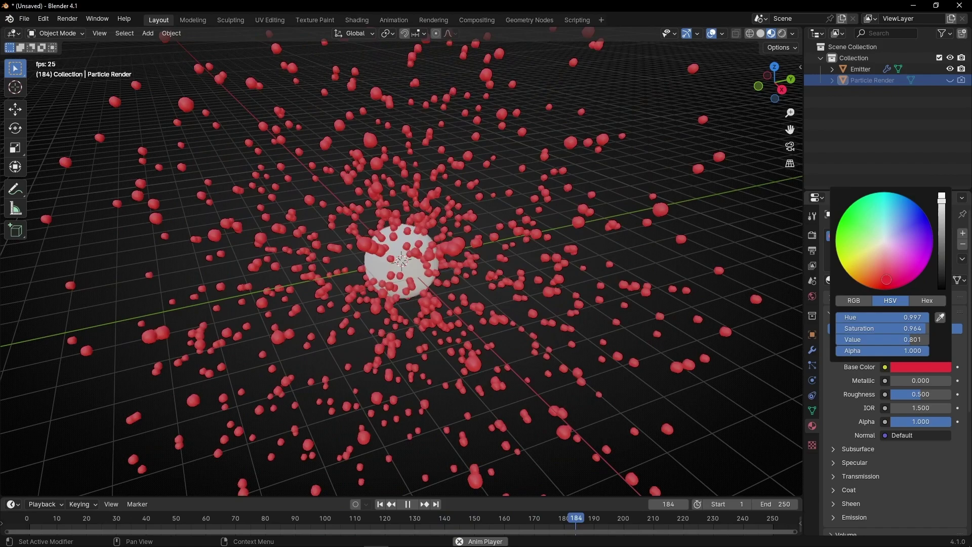
{"action": "key", "text": "space"}
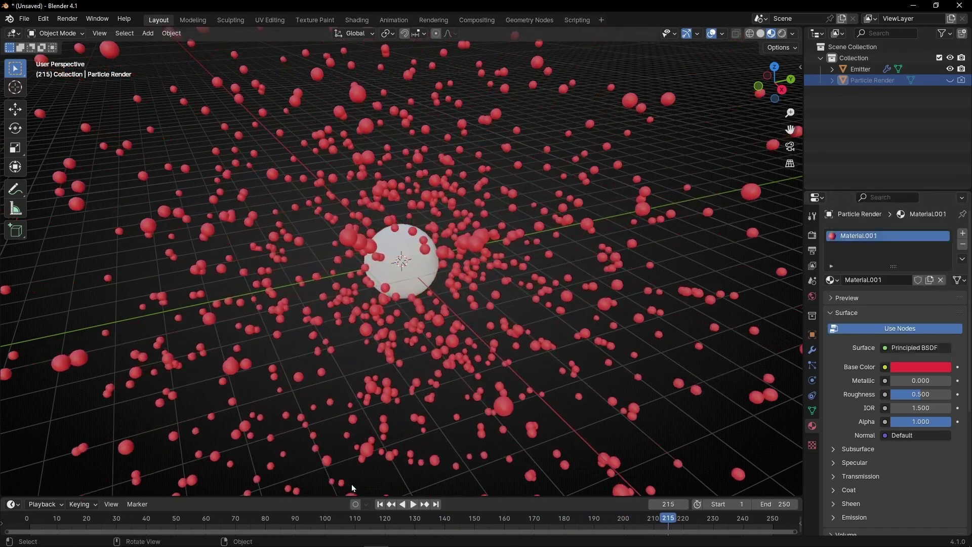
{"action": "left_click", "coordinate": [380, 504]}
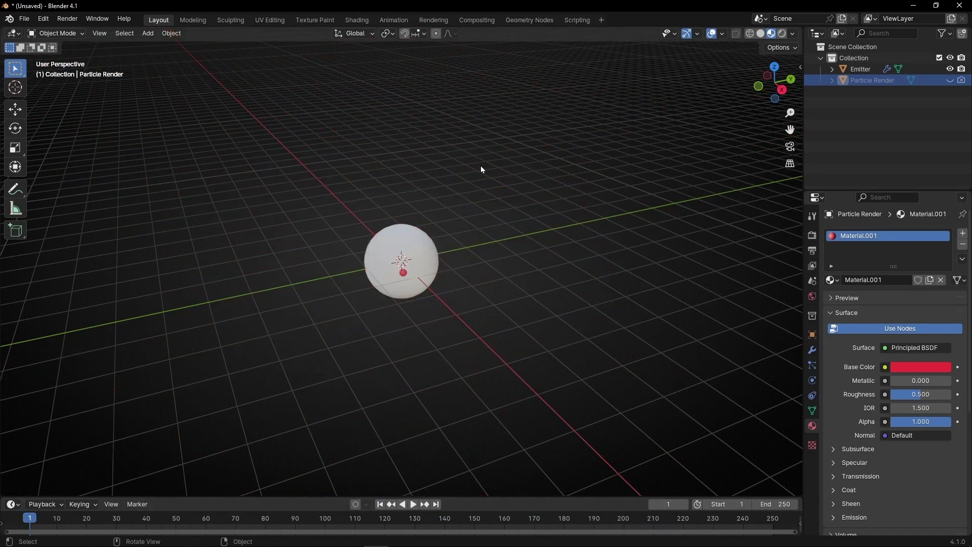
Step: Add a third UV sphere and move it away from the Emitter sphere
{"action": "left_click", "coordinate": [148, 33]}
{"action": "mouse_move", "coordinate": [167, 46]}
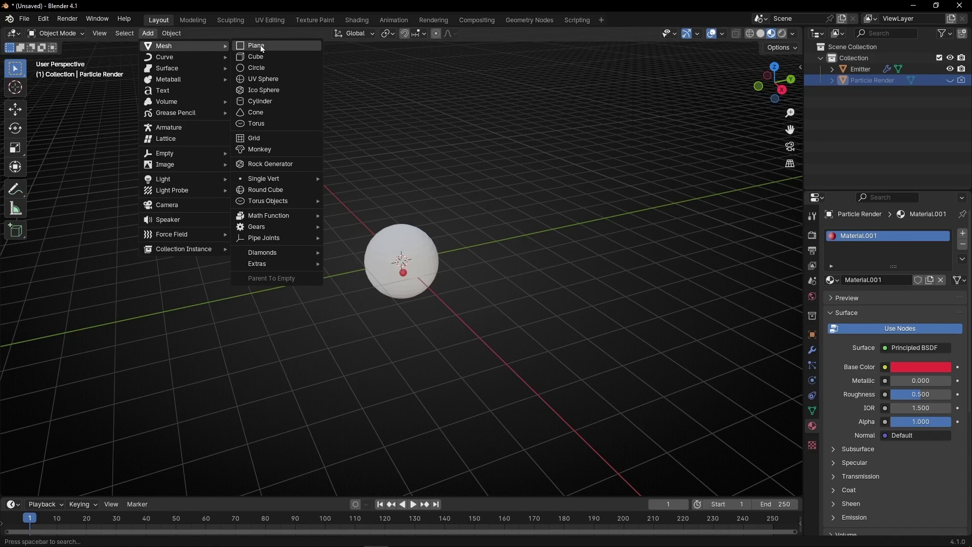
{"action": "left_click", "coordinate": [279, 85]}
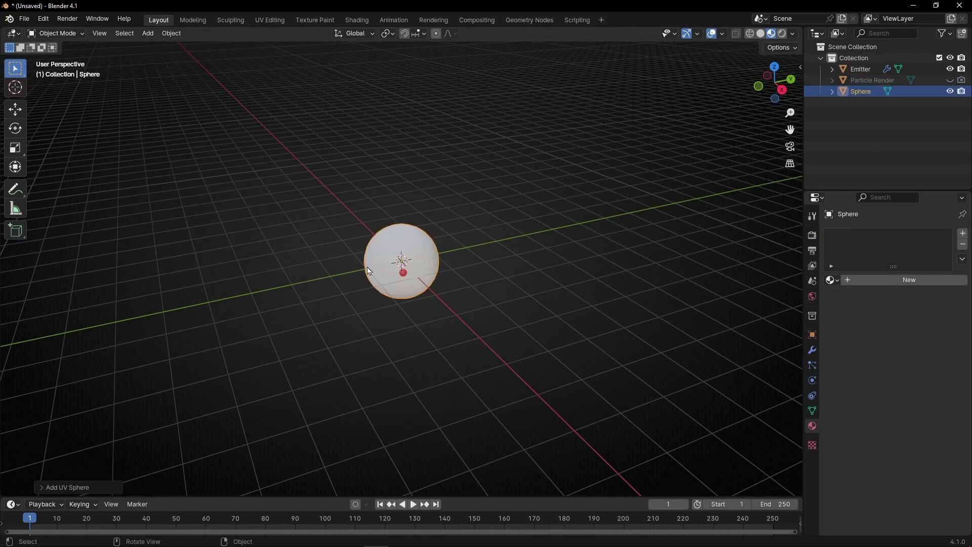
{"action": "key", "text": "g"}
{"action": "left_click", "coordinate": [555, 192]}
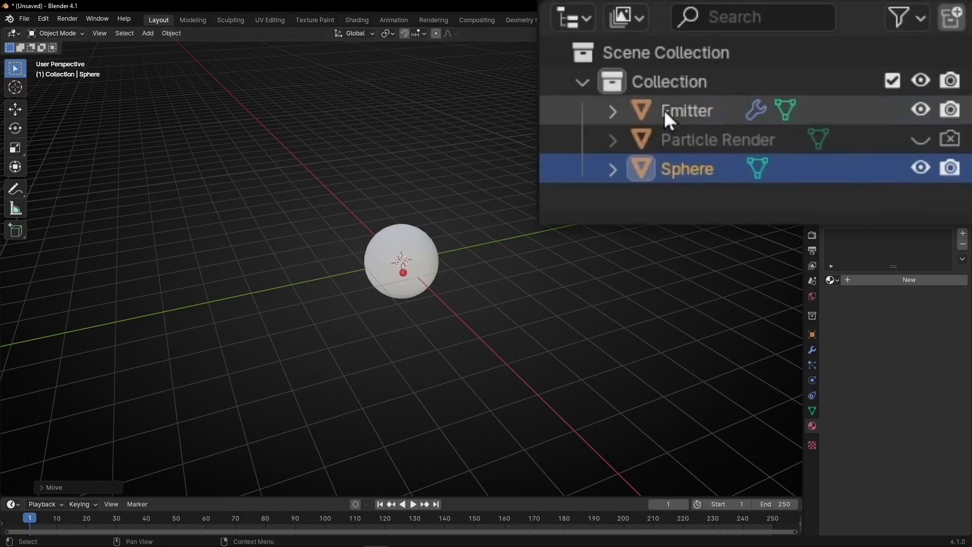
Step: Rename the newly added sphere "Atraction"
{"action": "double_click", "coordinate": [676, 172]}
{"action": "type", "text": "Atra"}
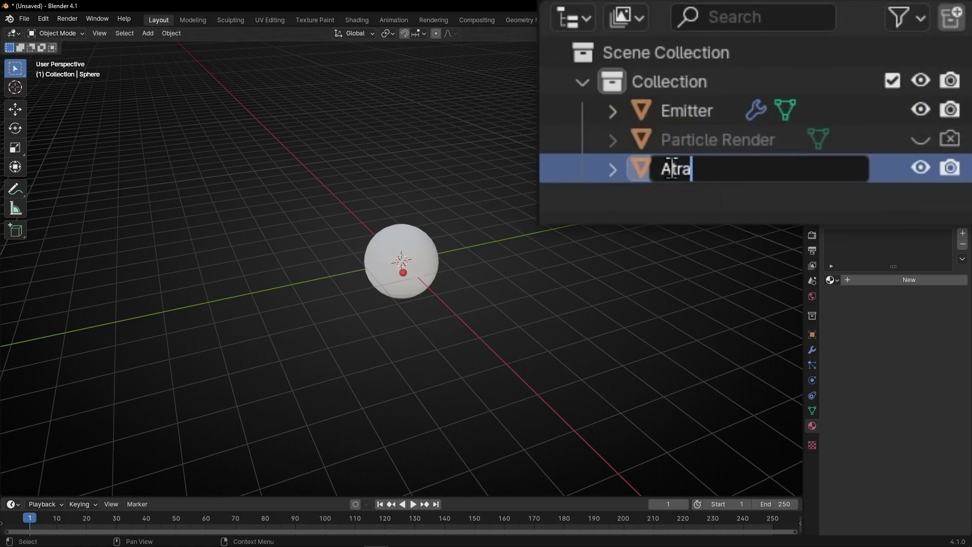
{"action": "type", "text": "ction"}
{"action": "key", "text": "Return"}
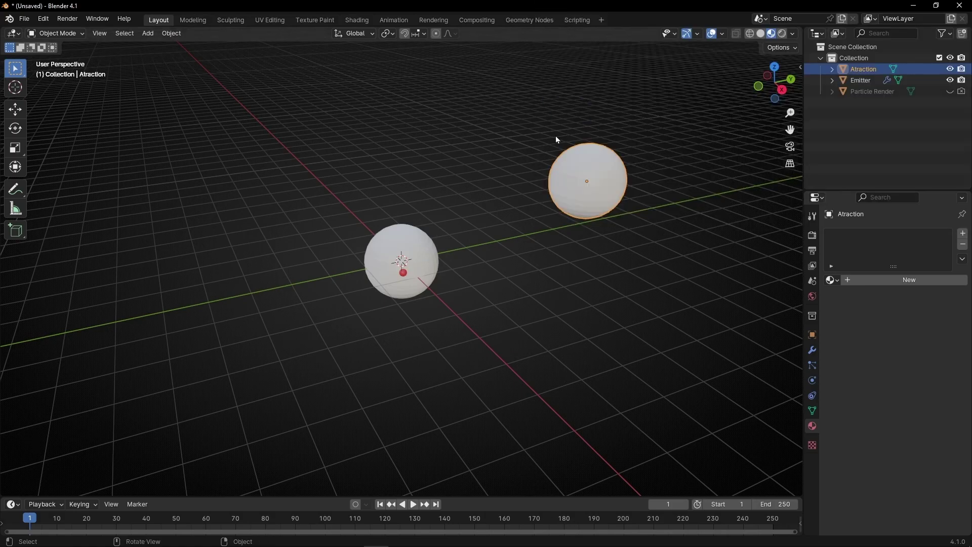
Step: Play the animation briefly with the Atraction sphere in place and add a force field to that sphere
{"action": "key", "text": "space"}
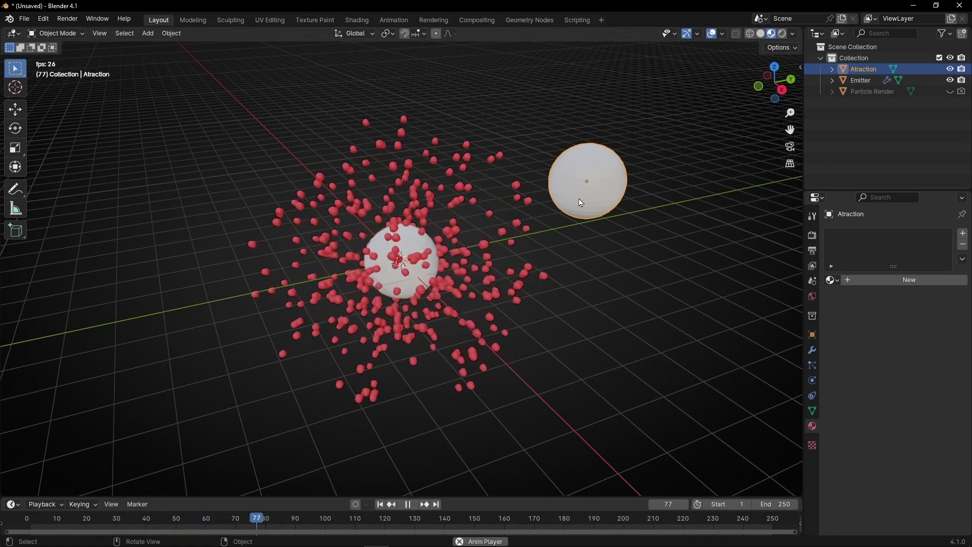
{"action": "key", "text": "space"}
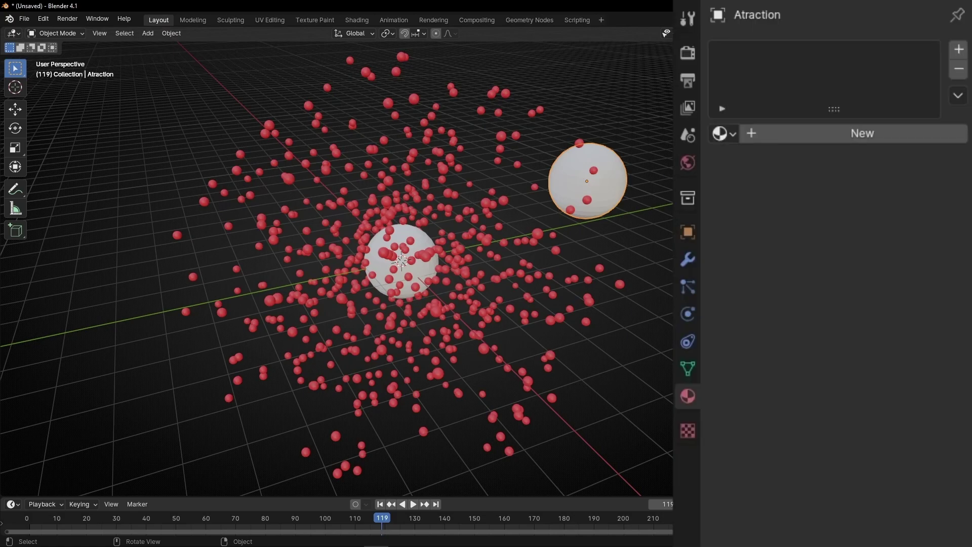
{"action": "left_click", "coordinate": [696, 315]}
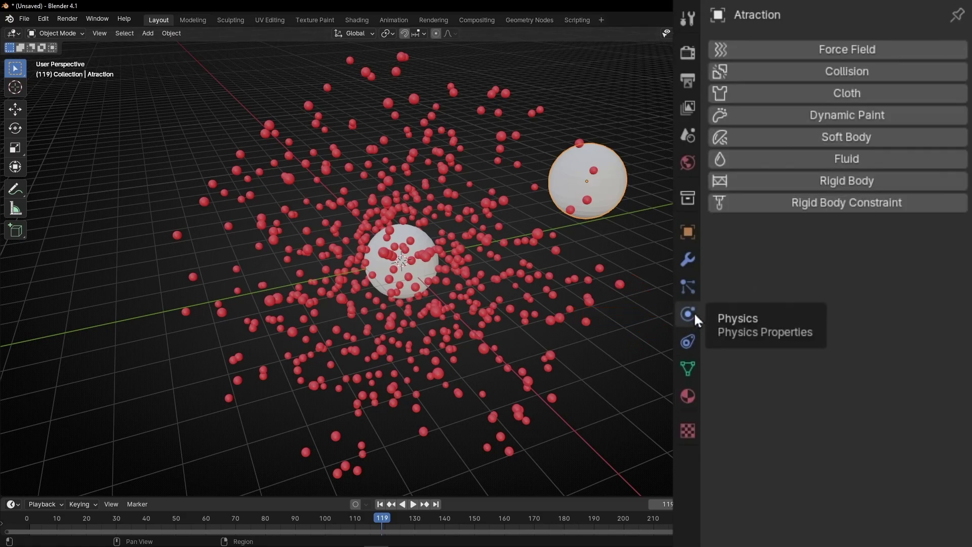
{"action": "left_click", "coordinate": [831, 45]}
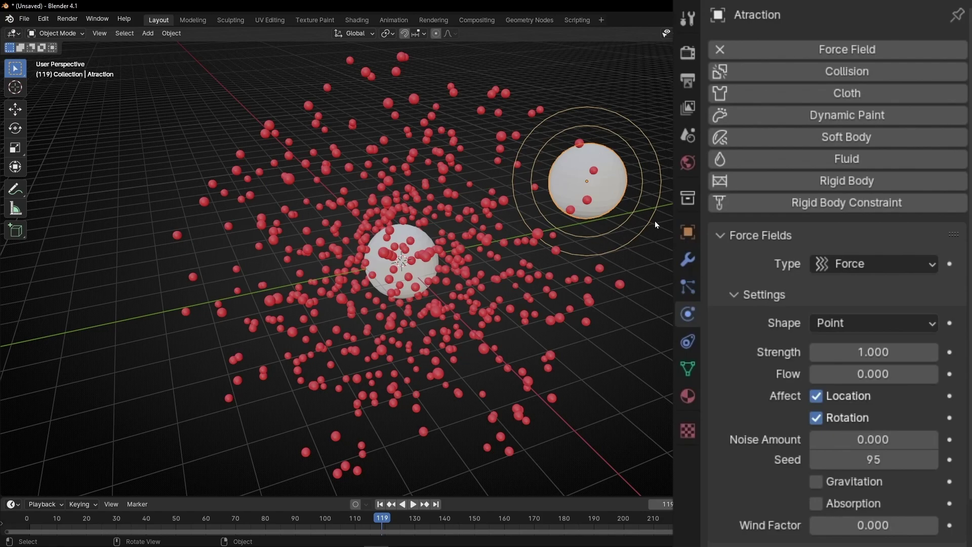
Step: Move the Atraction sphere farther away from the Emitter sphere and play the animation briefly
{"action": "left_click", "coordinate": [828, 264]}
{"action": "key", "text": "g"}
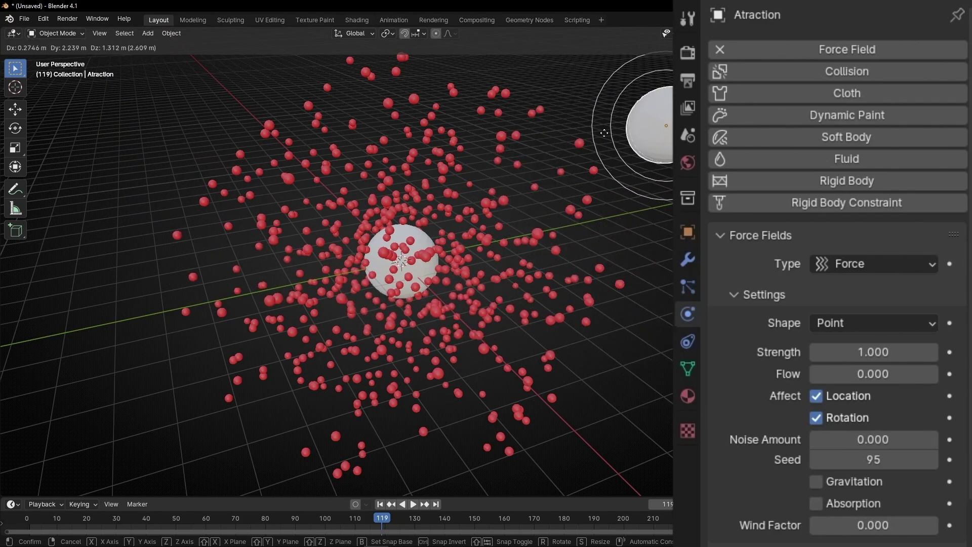
{"action": "left_click", "coordinate": [621, 177]}
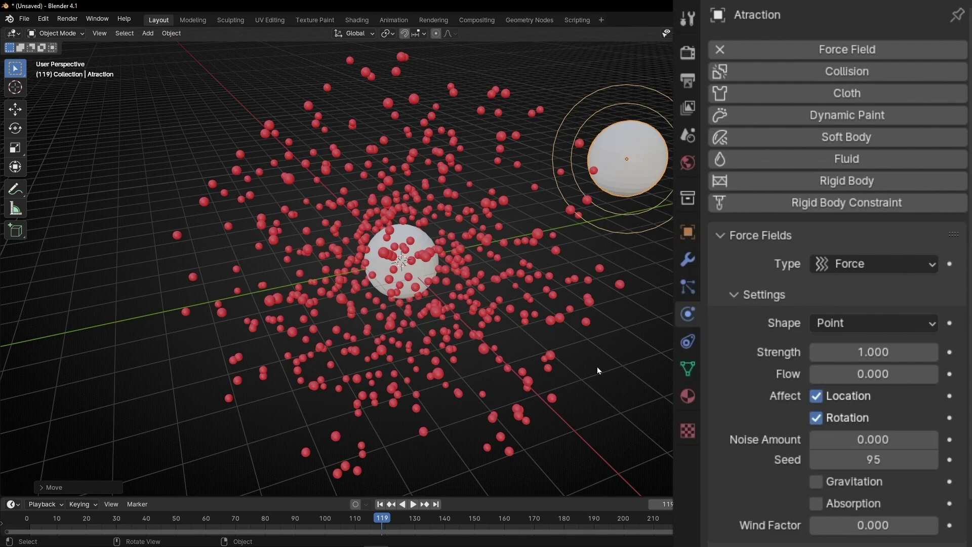
{"action": "key", "text": "space"}
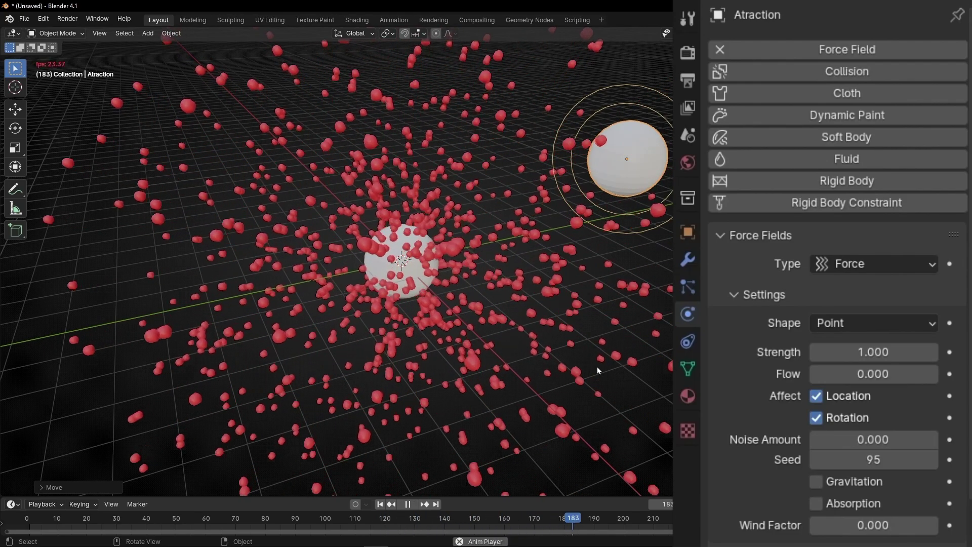
{"action": "key", "text": "space"}
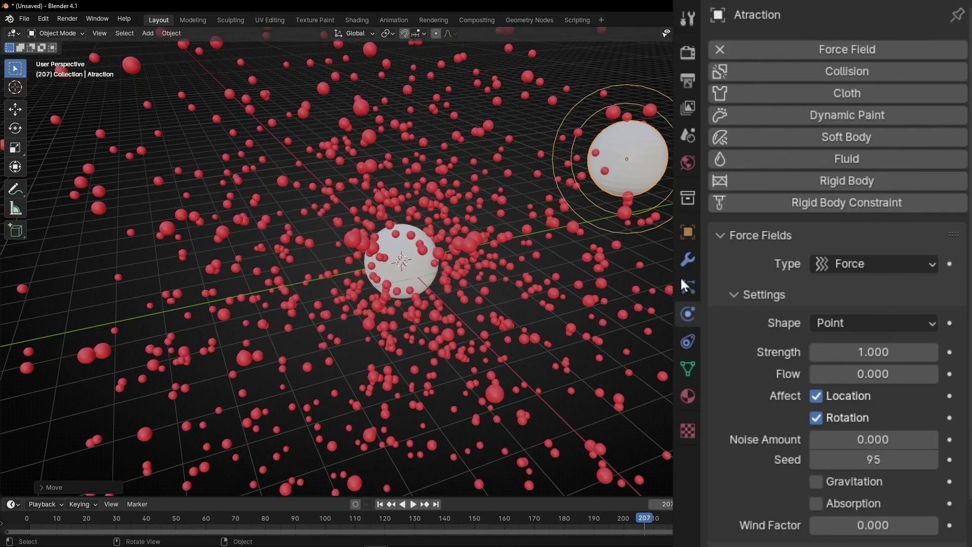
Step: Try a force field strength of 18 on the Atraction sphere and play the animation briefly
{"action": "left_click_drag", "start_coordinate": [888, 352], "coordinate": [945, 352]}
{"action": "key", "text": "space"}
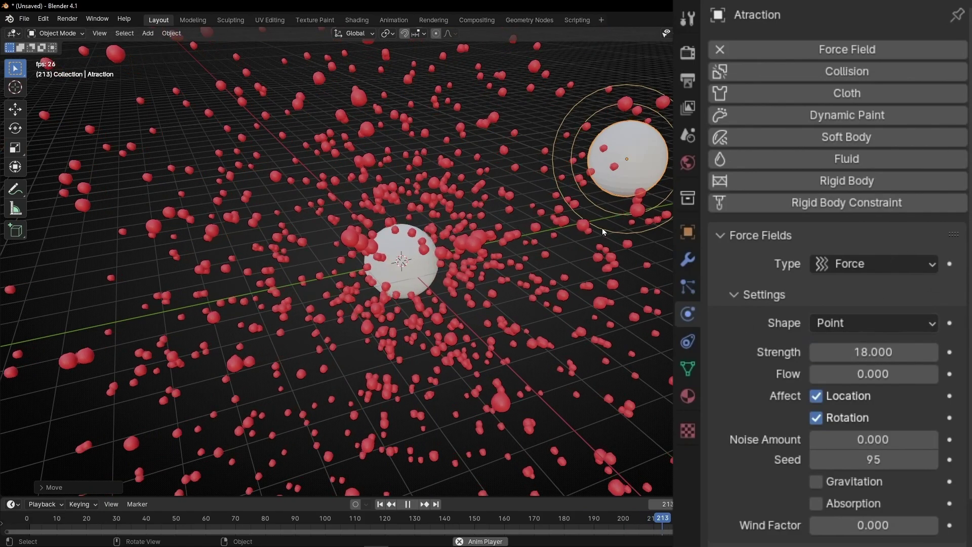
{"action": "key", "text": "space"}
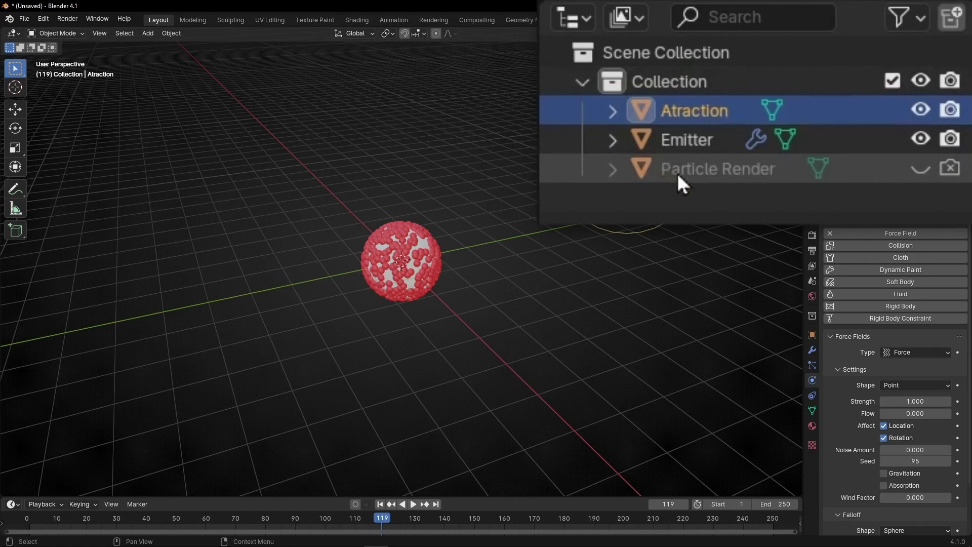
Step: Add a rigid body to the Particle Render object and play the animation from the first frame
{"action": "left_click", "coordinate": [762, 171]}
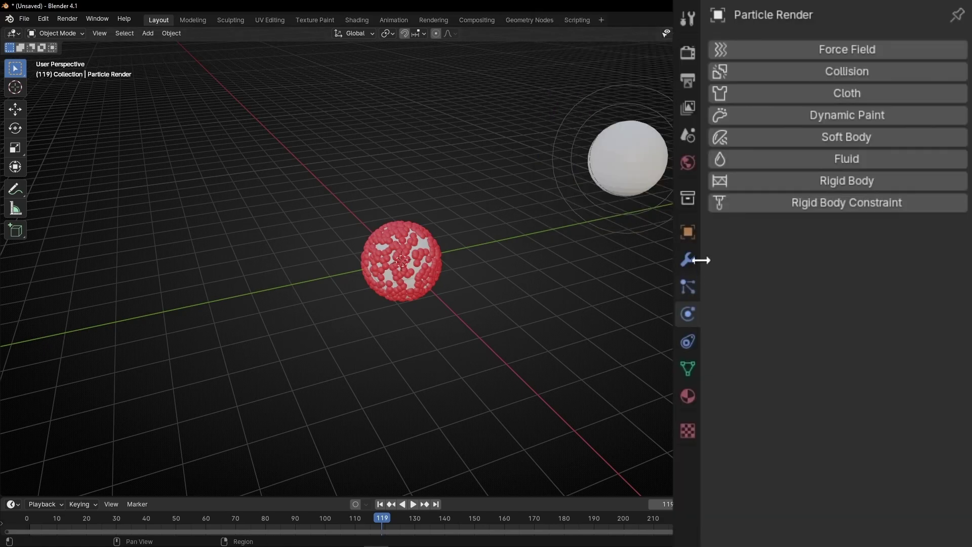
{"action": "left_click", "coordinate": [849, 180]}
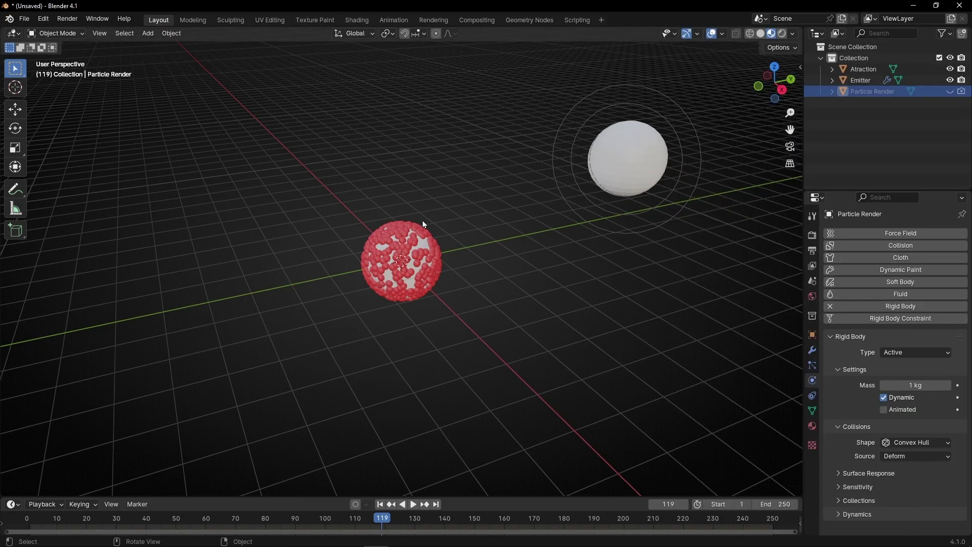
{"action": "left_click", "coordinate": [381, 505]}
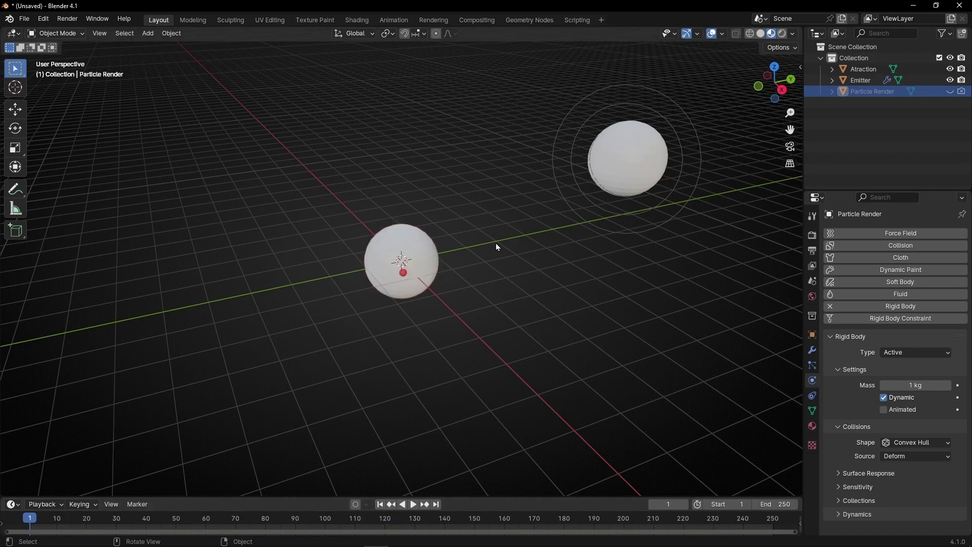
{"action": "key", "text": "space"}
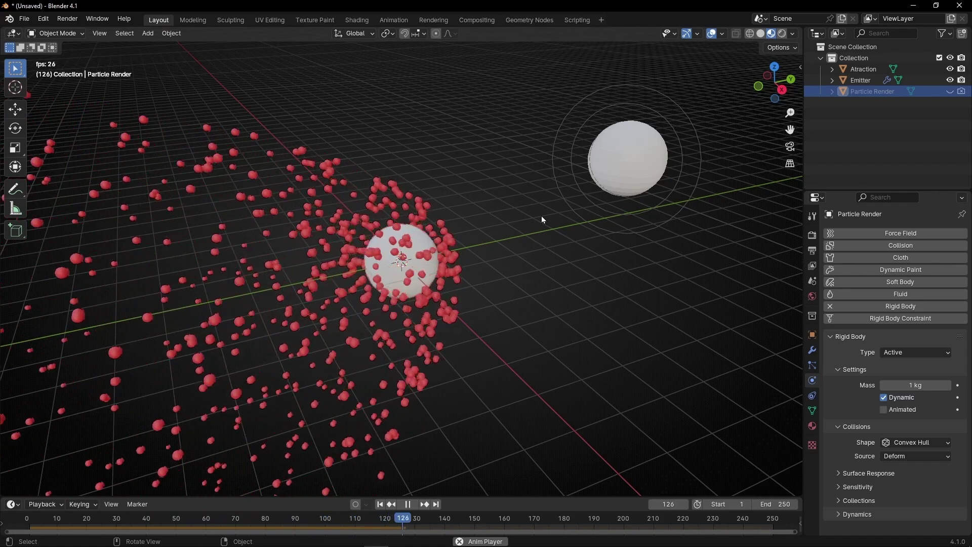
{"action": "key", "text": "space"}
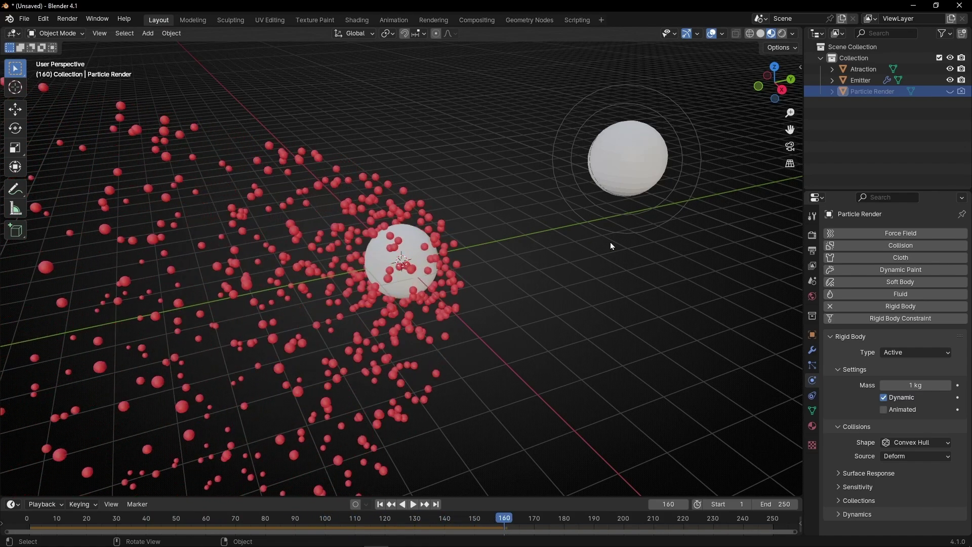
Step: Select the Atraction sphere and draw five annotation arrows around it, all pointing outward
{"action": "left_click", "coordinate": [652, 150]}
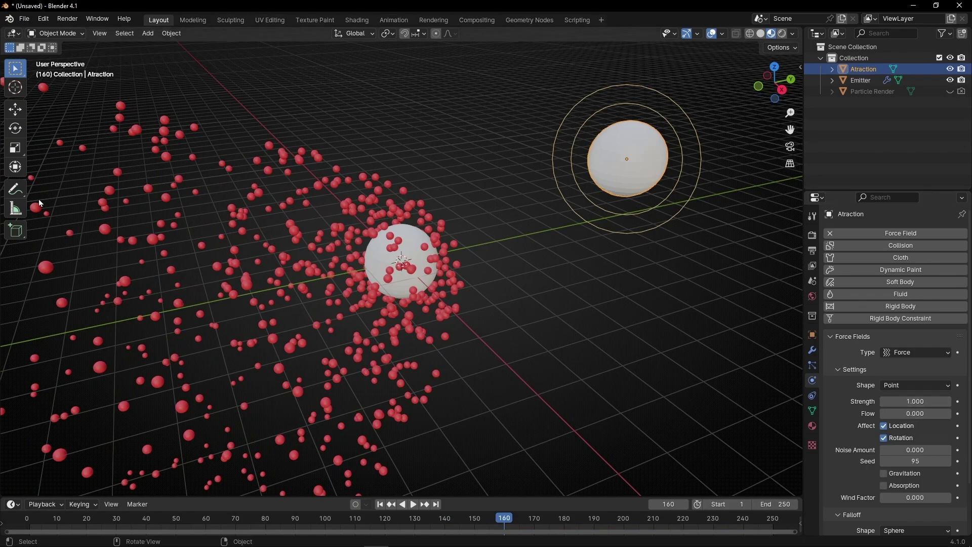
{"action": "left_click", "coordinate": [15, 190]}
{"action": "mouse_move", "coordinate": [561, 208]}
{"action": "left_mouse_down"}
{"action": "mouse_move", "coordinate": [428, 253]}
{"action": "mouse_move", "coordinate": [481, 256]}
{"action": "left_mouse_up"}
{"action": "mouse_move", "coordinate": [637, 239]}
{"action": "left_mouse_down"}
{"action": "mouse_move", "coordinate": [640, 334]}
{"action": "mouse_move", "coordinate": [627, 309]}
{"action": "mouse_move", "coordinate": [650, 361]}
{"action": "left_mouse_up"}
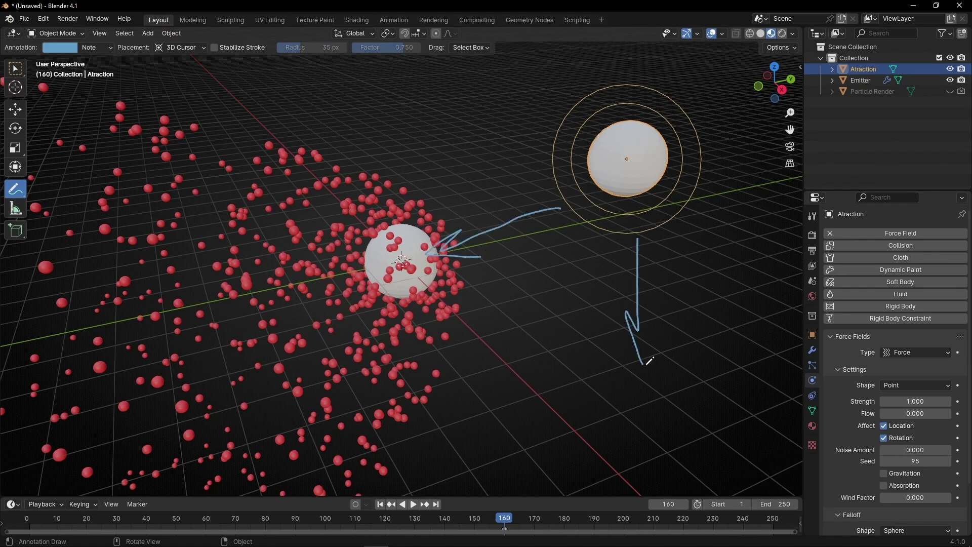
{"action": "mouse_move", "coordinate": [706, 192]}
{"action": "left_mouse_down"}
{"action": "mouse_move", "coordinate": [798, 195]}
{"action": "mouse_move", "coordinate": [776, 222]}
{"action": "left_mouse_up"}
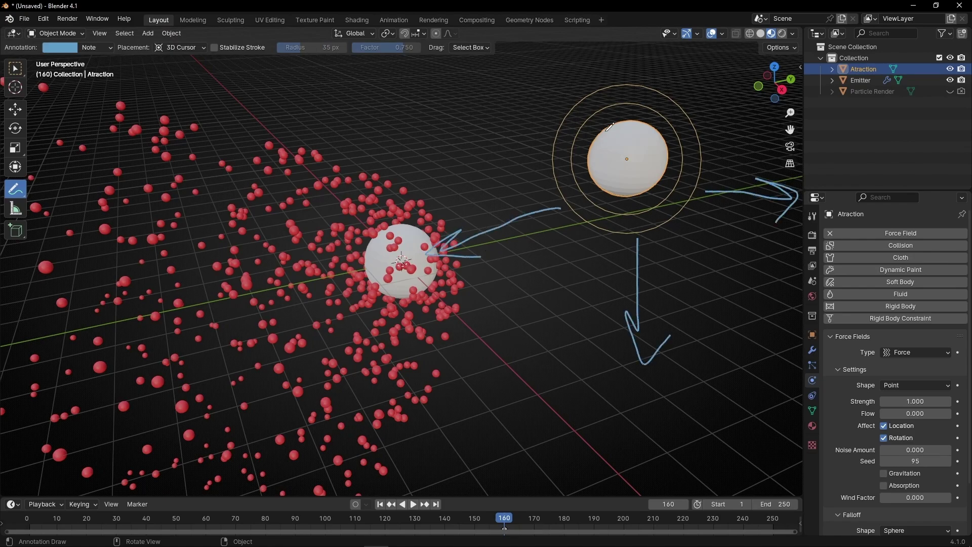
{"action": "mouse_move", "coordinate": [577, 142]}
{"action": "left_mouse_down"}
{"action": "mouse_move", "coordinate": [490, 78]}
{"action": "mouse_move", "coordinate": [490, 109]}
{"action": "mouse_move", "coordinate": [489, 75]}
{"action": "mouse_move", "coordinate": [575, 95]}
{"action": "left_mouse_up"}
{"action": "mouse_move", "coordinate": [648, 110]}
{"action": "left_mouse_down"}
{"action": "mouse_move", "coordinate": [685, 66]}
{"action": "mouse_move", "coordinate": [676, 68]}
{"action": "mouse_move", "coordinate": [703, 51]}
{"action": "mouse_move", "coordinate": [712, 76]}
{"action": "left_mouse_up"}
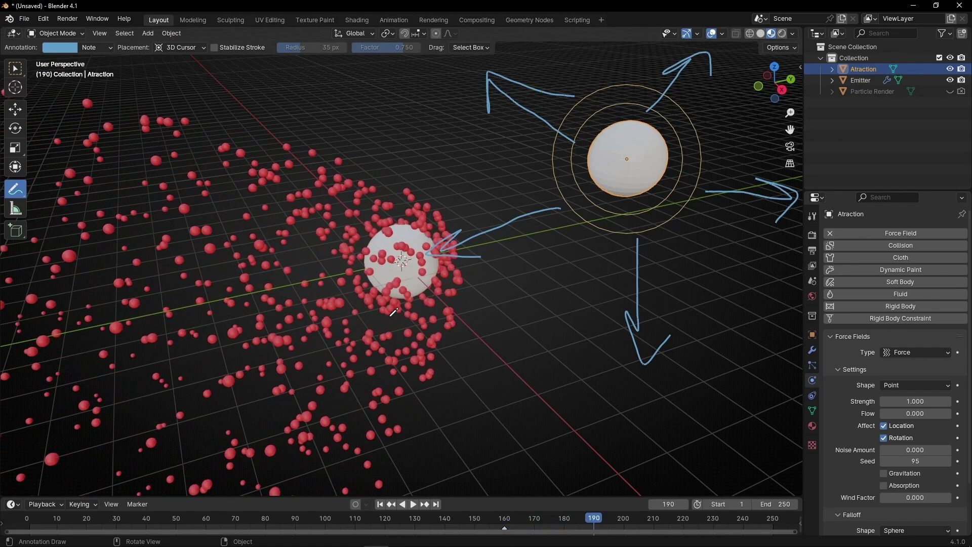
Step: Set the Atraction force field's strength to 31.2 and play the animation from the first frame
{"action": "left_click_drag", "start_coordinate": [907, 402], "coordinate": [937, 401]}
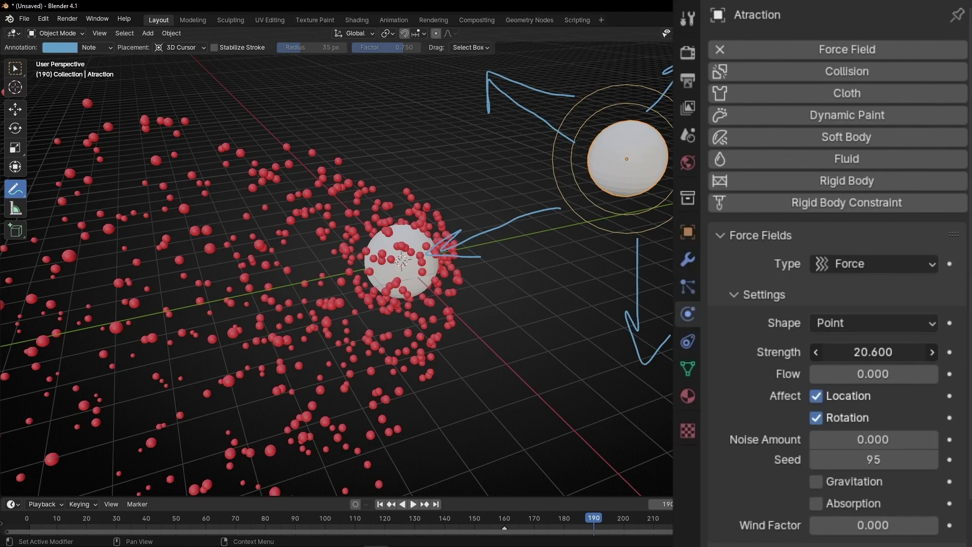
{"action": "left_click_drag", "start_coordinate": [874, 352], "coordinate": [894, 352]}
{"action": "key", "text": "space"}
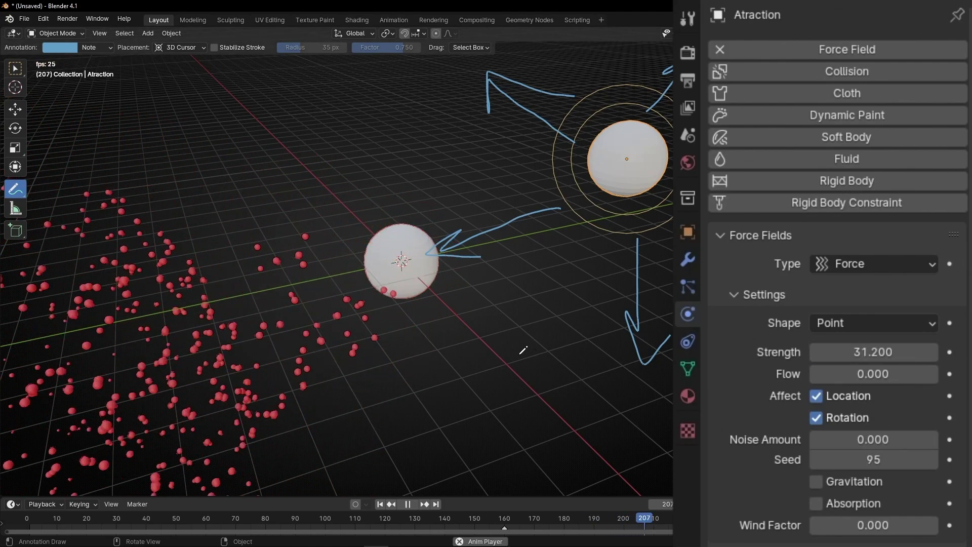
{"action": "left_click", "coordinate": [380, 504]}
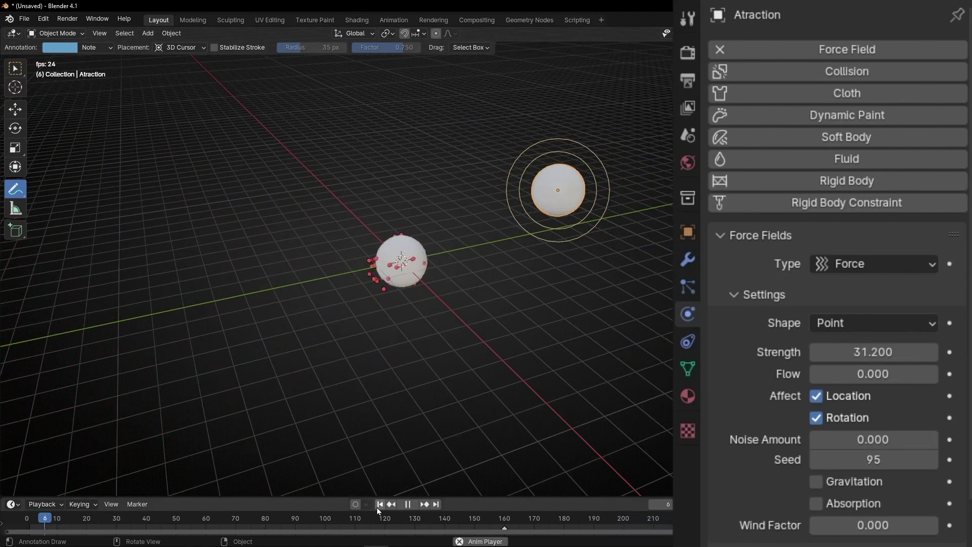
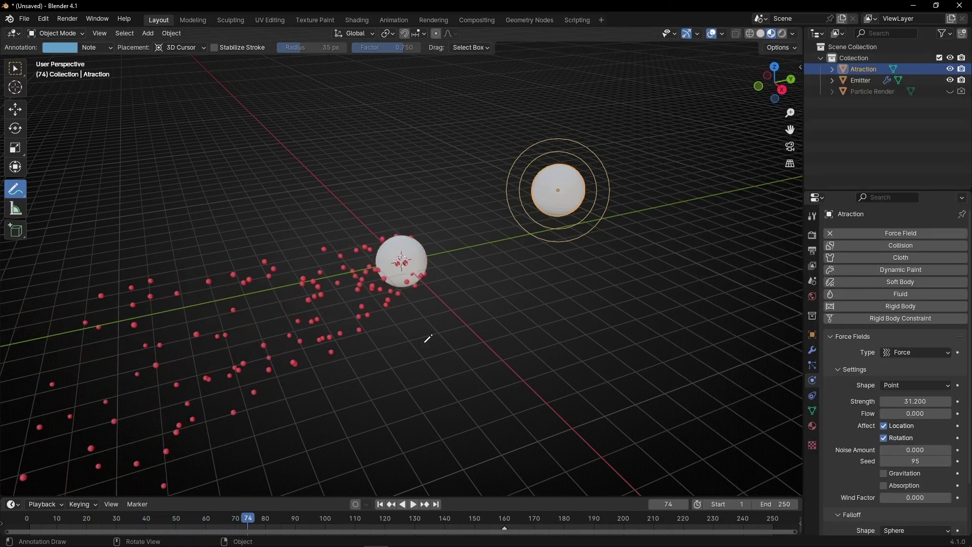
Step: Return to the first frame and draw annotation arrows around the Atraction sphere, all pointing inward
{"action": "left_click", "coordinate": [380, 505]}
{"action": "scroll", "coordinate": [606, 209], "scroll_direction": "up", "scroll_amount": 1}
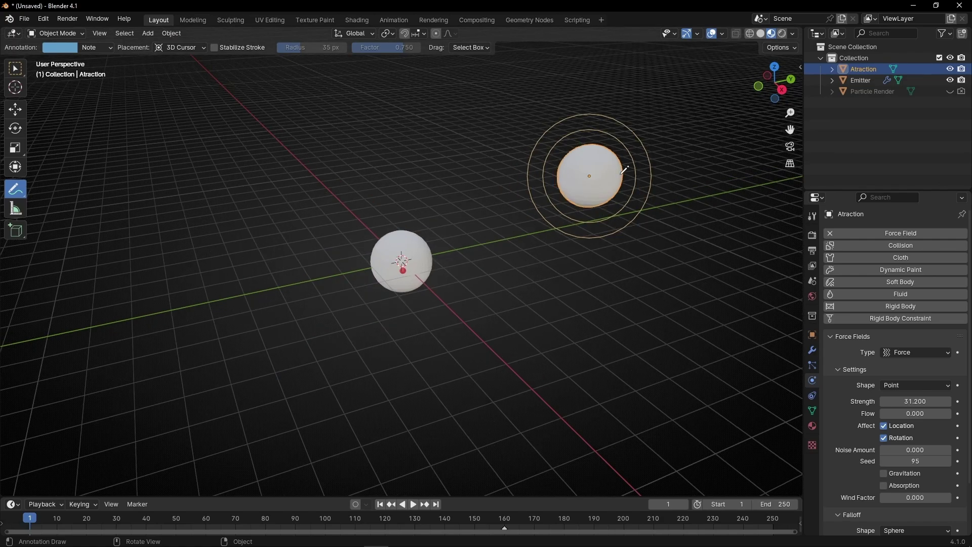
{"action": "left_click_drag", "start_coordinate": [420, 213], "coordinate": [490, 208]}
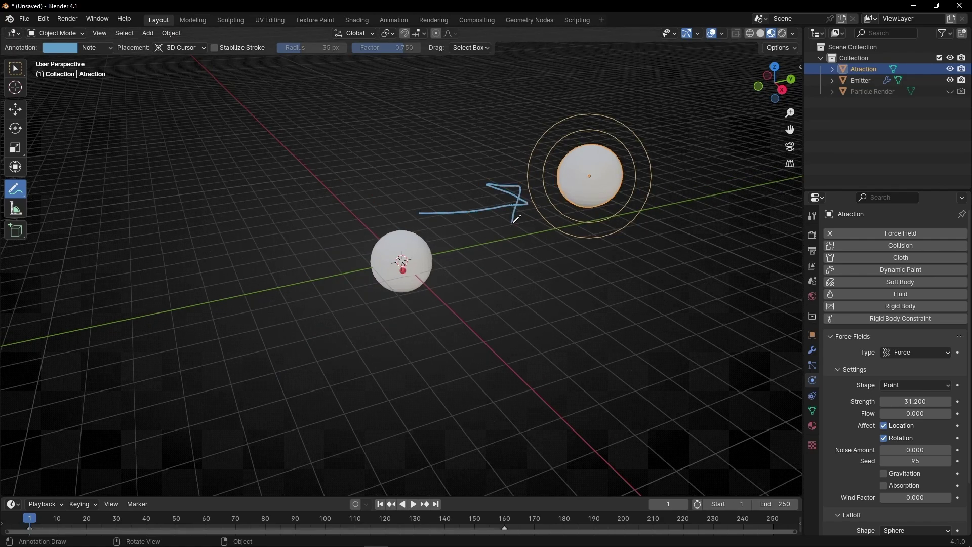
{"action": "left_click_drag", "start_coordinate": [579, 390], "coordinate": [585, 244]}
{"action": "mouse_move", "coordinate": [739, 275]}
{"action": "left_mouse_down"}
{"action": "mouse_move", "coordinate": [651, 225]}
{"action": "mouse_move", "coordinate": [724, 191]}
{"action": "left_mouse_up"}
{"action": "left_click_drag", "start_coordinate": [642, 105], "coordinate": [689, 121]}
{"action": "left_click_drag", "start_coordinate": [486, 74], "coordinate": [563, 138]}
{"action": "left_click_drag", "start_coordinate": [510, 120], "coordinate": [571, 152]}
{"action": "left_click_drag", "start_coordinate": [576, 104], "coordinate": [572, 150]}
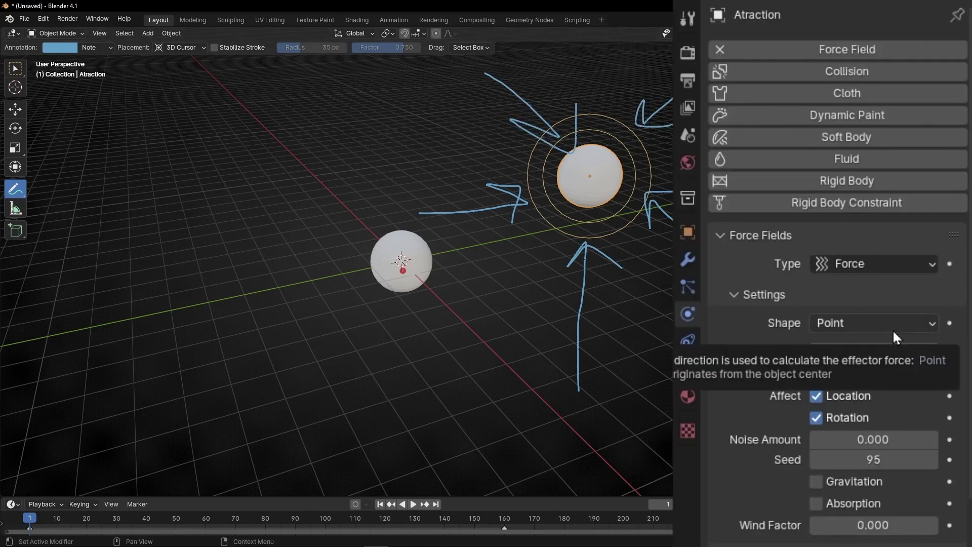
Step: Undo the inward-pointing annotation arrows around the Atraction sphere
{"action": "key", "text": "ctrl+z"}
{"action": "key", "text": "ctrl+z"}
{"action": "key", "text": "ctrl+z"}
{"action": "key", "text": "ctrl+z"}
{"action": "key", "text": "ctrl+z"}
{"action": "key", "text": "ctrl+z"}
{"action": "key", "text": "ctrl+z"}
{"action": "key", "text": "ctrl+z"}
{"action": "key", "text": "ctrl+z"}
{"action": "key", "text": "ctrl+z"}
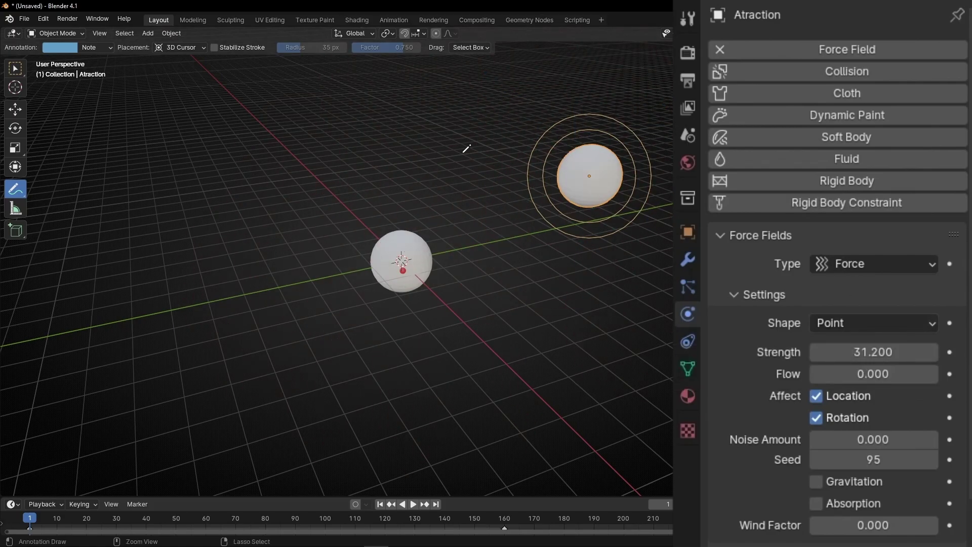
Step: Set the Atraction force field's strength to -2.6 and play the animation
{"action": "left_click_drag", "start_coordinate": [889, 352], "coordinate": [815, 351]}
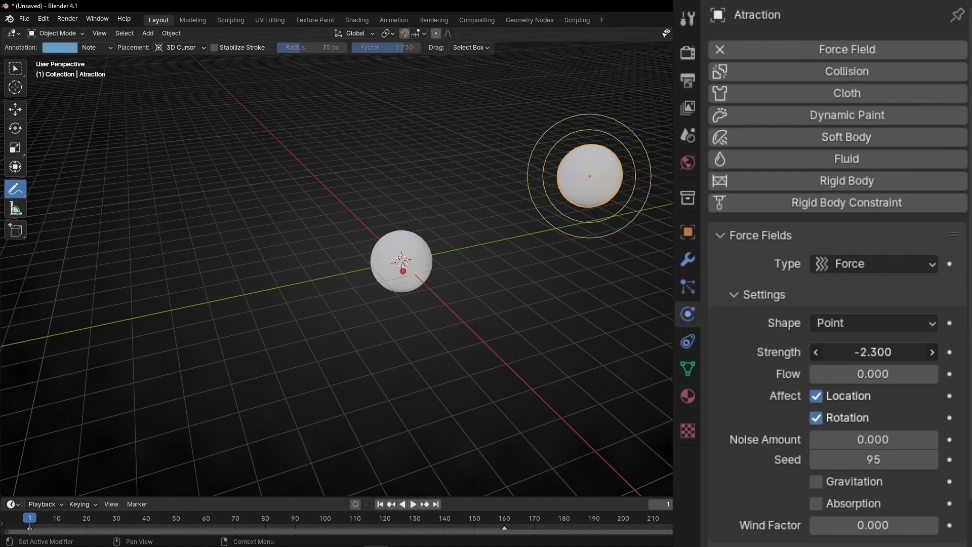
{"action": "key", "text": "space"}
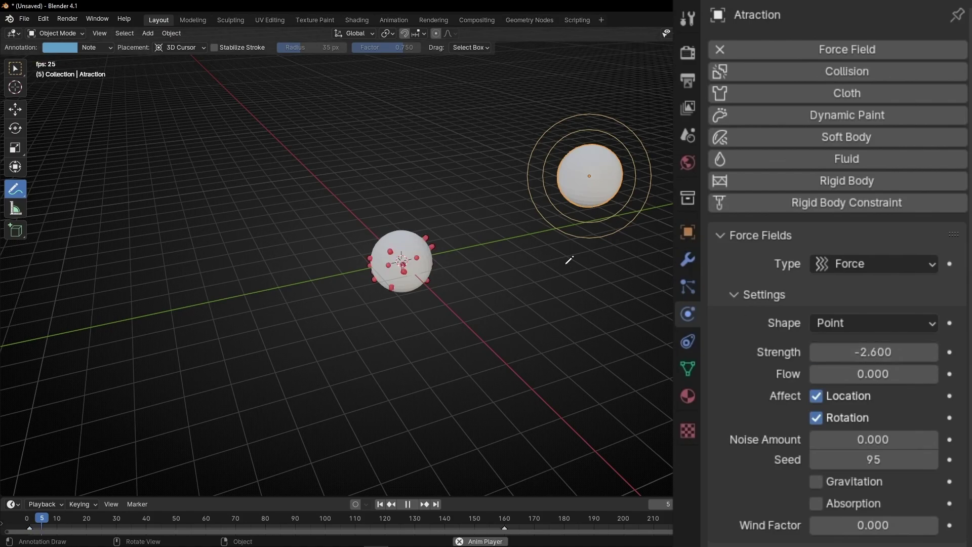
{"action": "key", "text": "space"}
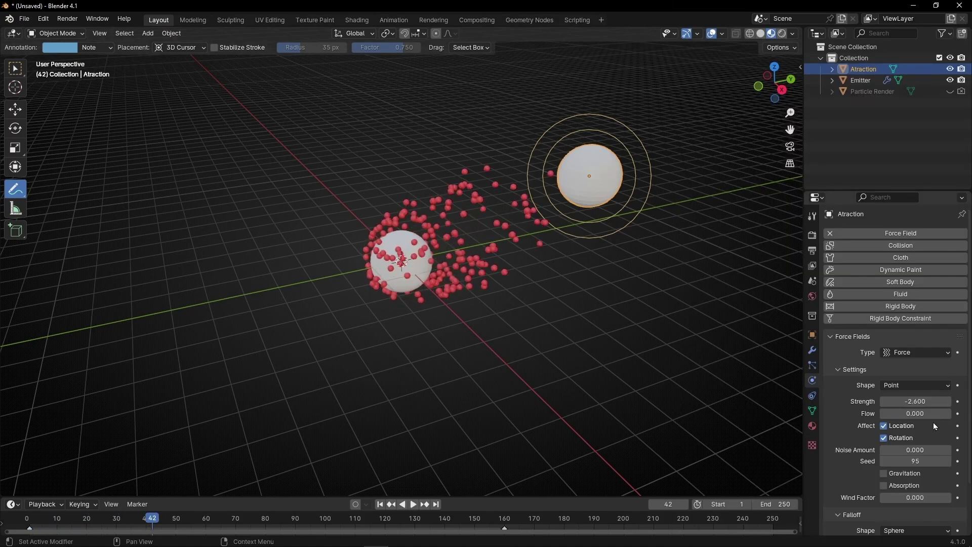
{"action": "key", "text": "space"}
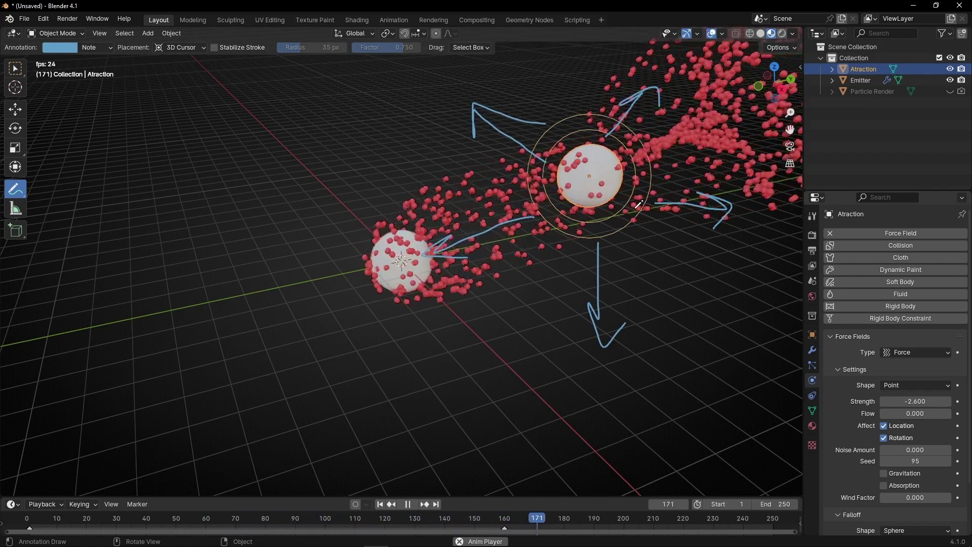
{"action": "key", "text": "space"}
Step: Undo the outward-pointing annotation arrows around the Atraction sphere
{"action": "key", "text": "ctrl+z"}
{"action": "key", "text": "ctrl+z"}
{"action": "key", "text": "ctrl+z"}
{"action": "key", "text": "ctrl+z"}
{"action": "key", "text": "ctrl+z"}
Step: Sketch the particles' path from the Emitter past the Atraction sphere and back, play the animation briefly, and erase the annotations
{"action": "middle_click_drag", "start_coordinate": [718, 223], "coordinate": [436, 266]}
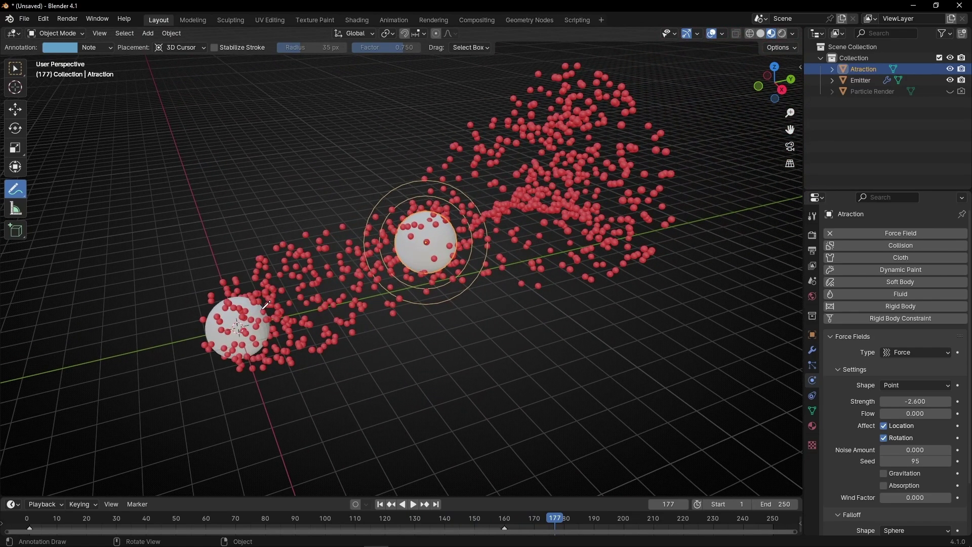
{"action": "left_click_drag", "start_coordinate": [266, 305], "coordinate": [338, 267]}
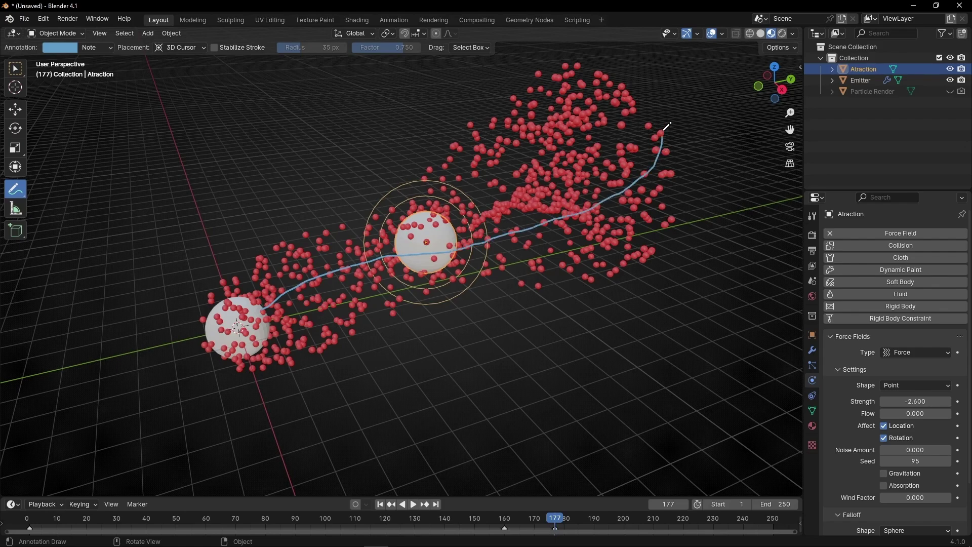
{"action": "mouse_move", "coordinate": [426, 229]}
{"action": "left_mouse_down"}
{"action": "mouse_move", "coordinate": [340, 340]}
{"action": "mouse_move", "coordinate": [275, 384]}
{"action": "mouse_move", "coordinate": [222, 357]}
{"action": "left_mouse_up"}
{"action": "mouse_move", "coordinate": [384, 242]}
{"action": "left_mouse_down"}
{"action": "mouse_move", "coordinate": [594, 234]}
{"action": "mouse_move", "coordinate": [686, 178]}
{"action": "mouse_move", "coordinate": [663, 111]}
{"action": "mouse_move", "coordinate": [526, 130]}
{"action": "mouse_move", "coordinate": [414, 222]}
{"action": "mouse_move", "coordinate": [327, 328]}
{"action": "mouse_move", "coordinate": [246, 349]}
{"action": "mouse_move", "coordinate": [299, 247]}
{"action": "left_mouse_up"}
{"action": "key", "text": "space"}
{"action": "key", "text": "space"}
{"action": "mouse_move", "coordinate": [264, 365]}
{"action": "left_mouse_down", "text": "ctrl"}
{"action": "mouse_move", "coordinate": [185, 339]}
{"action": "mouse_move", "coordinate": [516, 238]}
{"action": "mouse_move", "coordinate": [507, 167]}
{"action": "left_mouse_up", "text": "ctrl"}
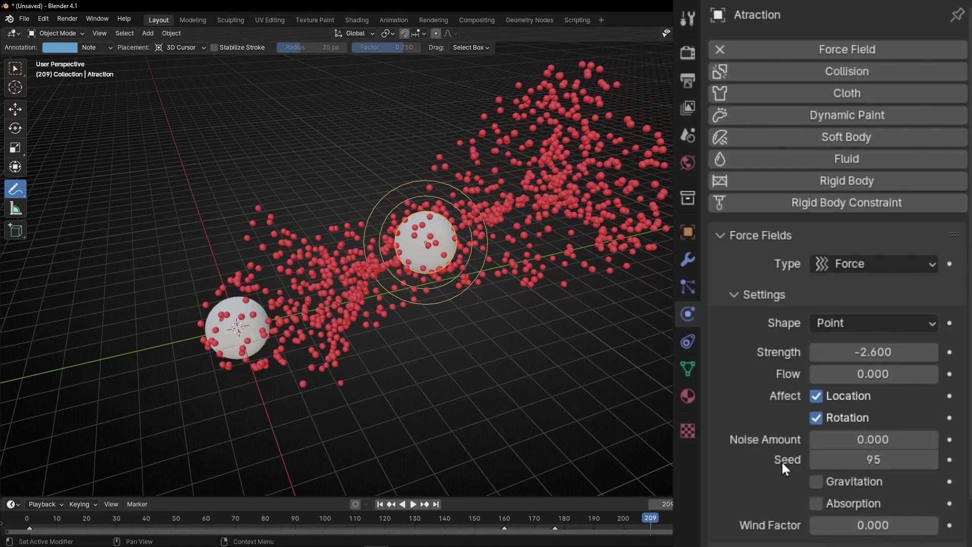
Step: Set the Atraction force field's strength to -18.3 and play the animation from the first frame
{"action": "left_click_drag", "start_coordinate": [885, 352], "coordinate": [826, 352]}
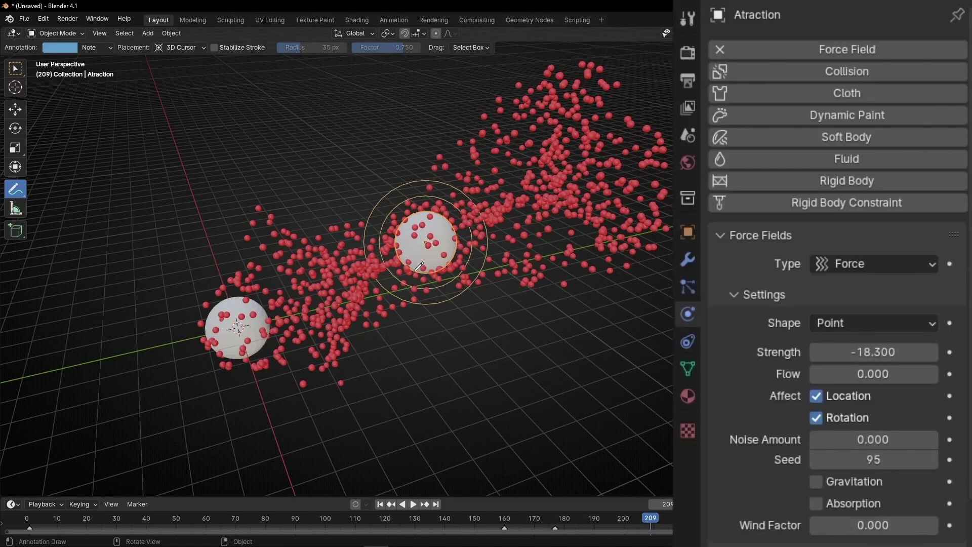
{"action": "key", "text": "space"}
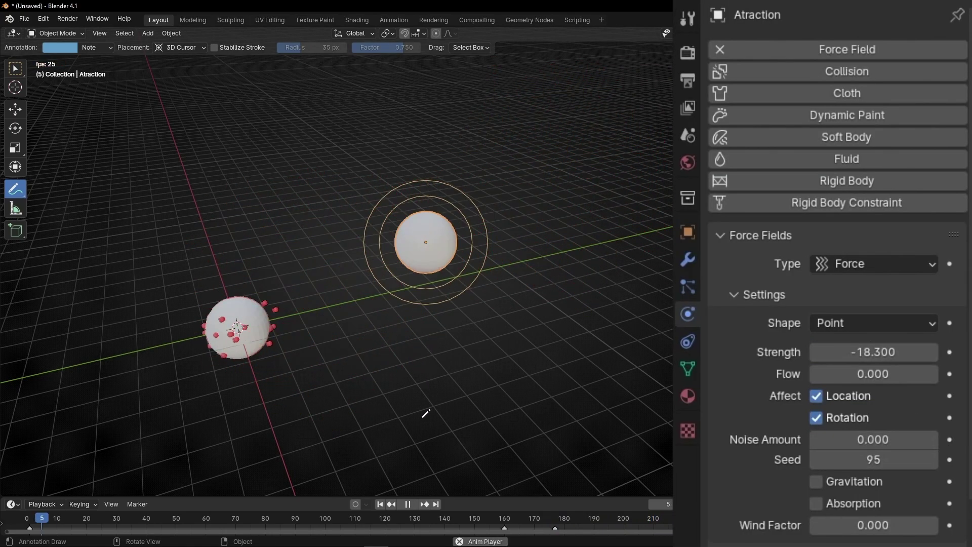
{"action": "middle_click_drag", "start_coordinate": [494, 375], "coordinate": [520, 355]}
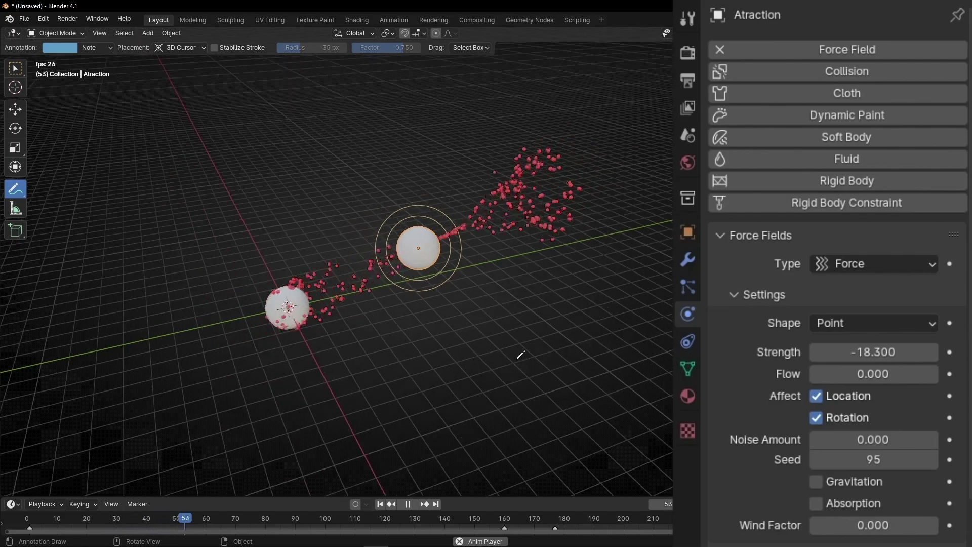
{"action": "scroll", "coordinate": [521, 355], "scroll_direction": "up", "scroll_amount": 2}
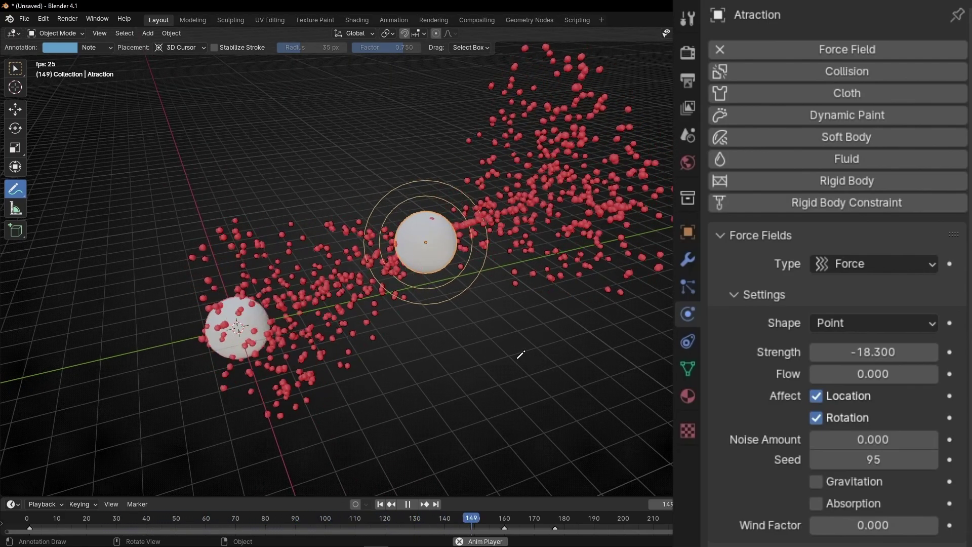
{"action": "key", "text": "space"}
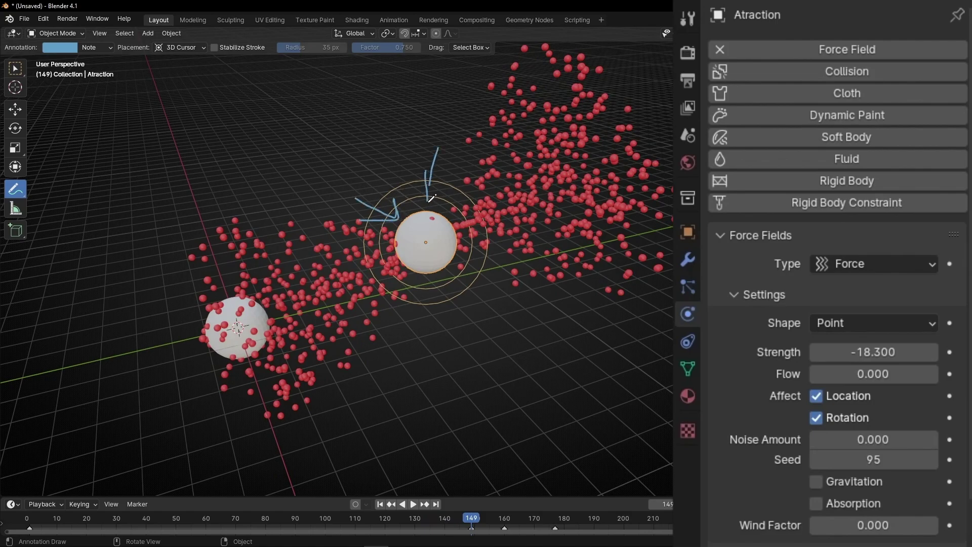
Step: Clear the remaining annotation, add Collision physics to the Atraction sphere, and play the animation from the first frame
{"action": "key", "text": "ctrl+z"}
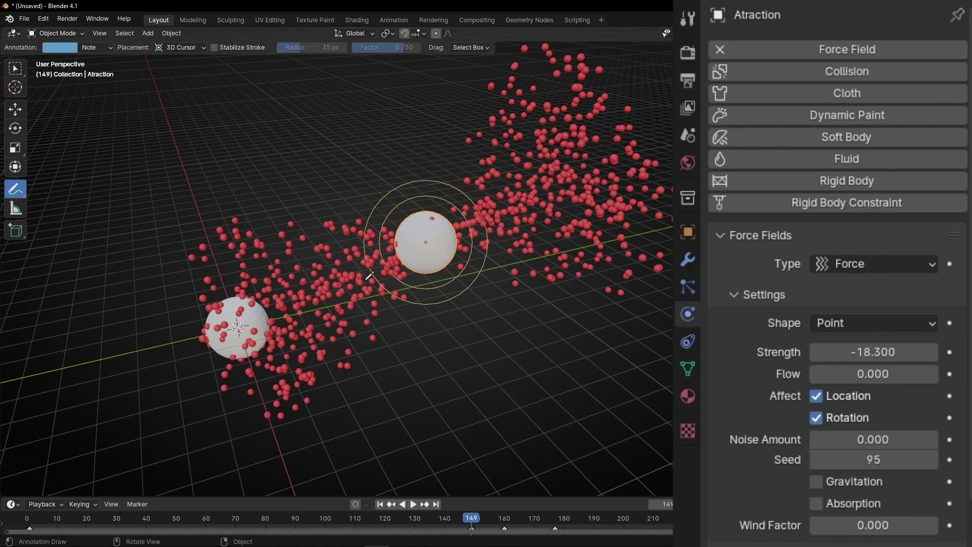
{"action": "left_click", "coordinate": [850, 71]}
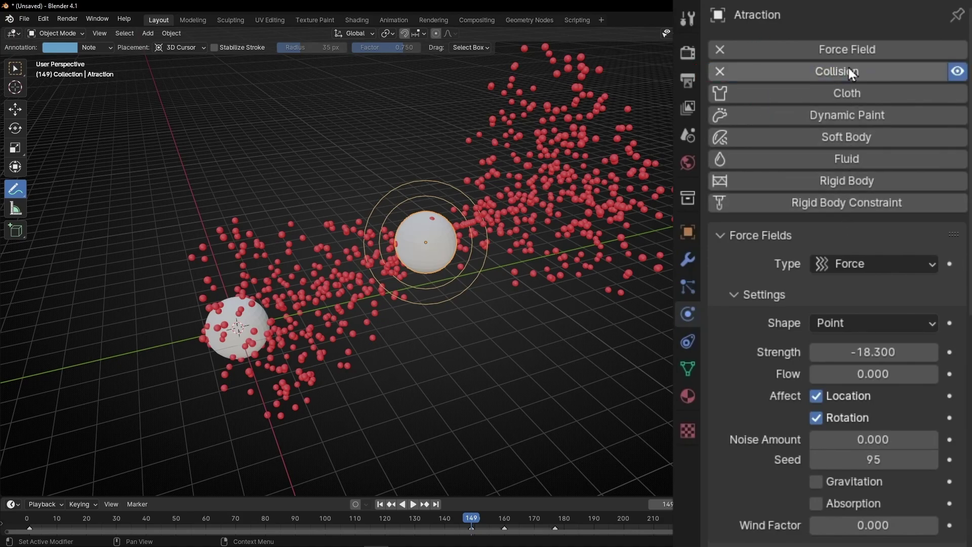
{"action": "left_click", "coordinate": [380, 505]}
{"action": "key", "text": "space"}
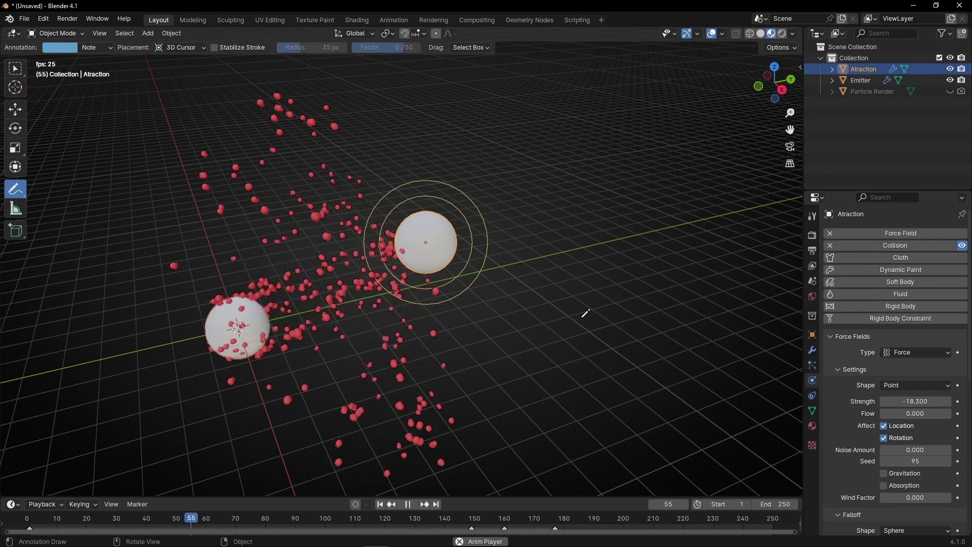
{"action": "key", "text": "space"}
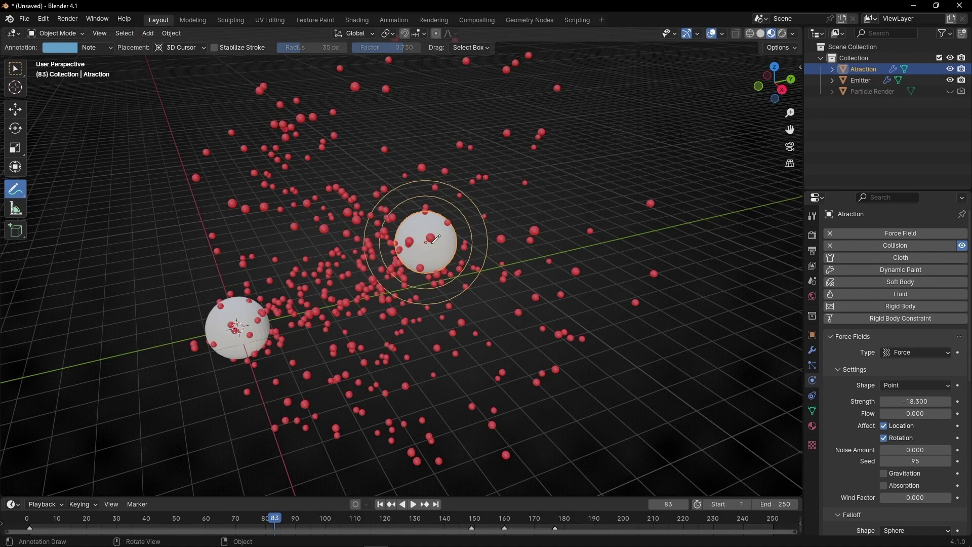
{"action": "key", "text": "space"}
{"action": "key", "text": "space"}
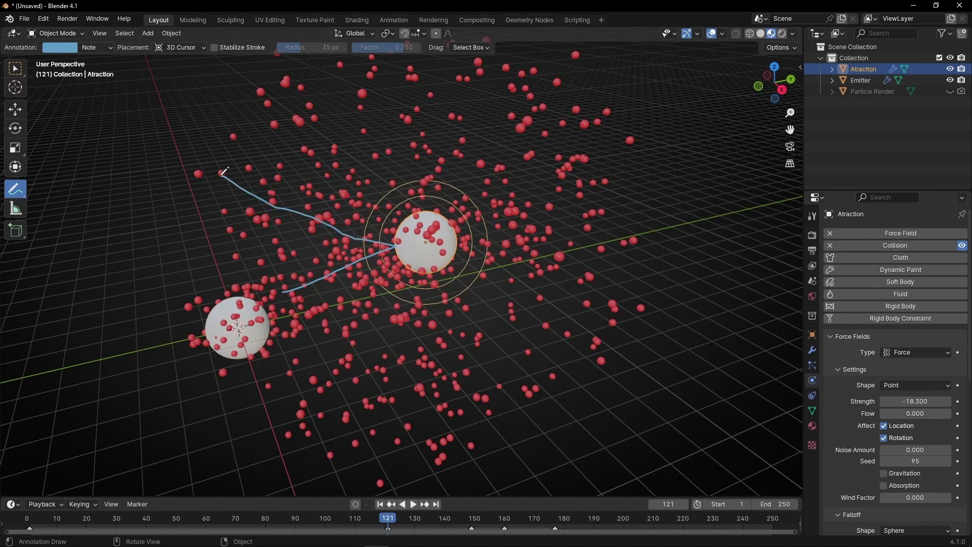
Step: Sketch the particles' rebound path from the Atraction sphere and back, erase it, and replay the animation from the start
{"action": "left_click_drag", "start_coordinate": [274, 121], "coordinate": [399, 184]}
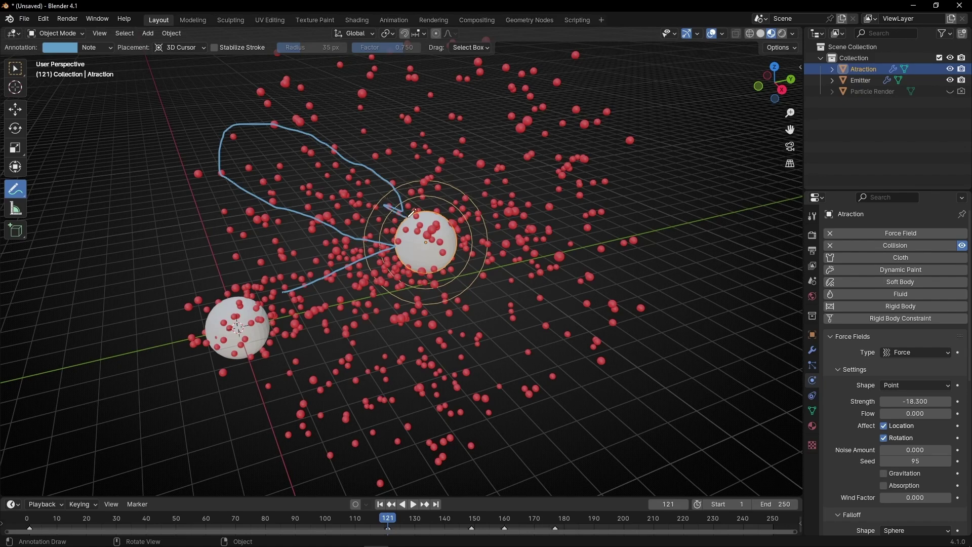
{"action": "mouse_move", "coordinate": [428, 148]}
{"action": "left_mouse_down"}
{"action": "mouse_move", "coordinate": [506, 96]}
{"action": "mouse_move", "coordinate": [541, 129]}
{"action": "mouse_move", "coordinate": [474, 217]}
{"action": "mouse_move", "coordinate": [496, 203]}
{"action": "mouse_move", "coordinate": [645, 223]}
{"action": "mouse_move", "coordinate": [489, 271]}
{"action": "mouse_move", "coordinate": [466, 267]}
{"action": "mouse_move", "coordinate": [484, 386]}
{"action": "mouse_move", "coordinate": [425, 266]}
{"action": "mouse_move", "coordinate": [254, 342]}
{"action": "mouse_move", "coordinate": [280, 278]}
{"action": "mouse_move", "coordinate": [502, 188]}
{"action": "mouse_move", "coordinate": [665, 451]}
{"action": "mouse_move", "coordinate": [396, 283]}
{"action": "mouse_move", "coordinate": [444, 307]}
{"action": "mouse_move", "coordinate": [559, 301]}
{"action": "mouse_move", "coordinate": [571, 233]}
{"action": "left_mouse_up"}
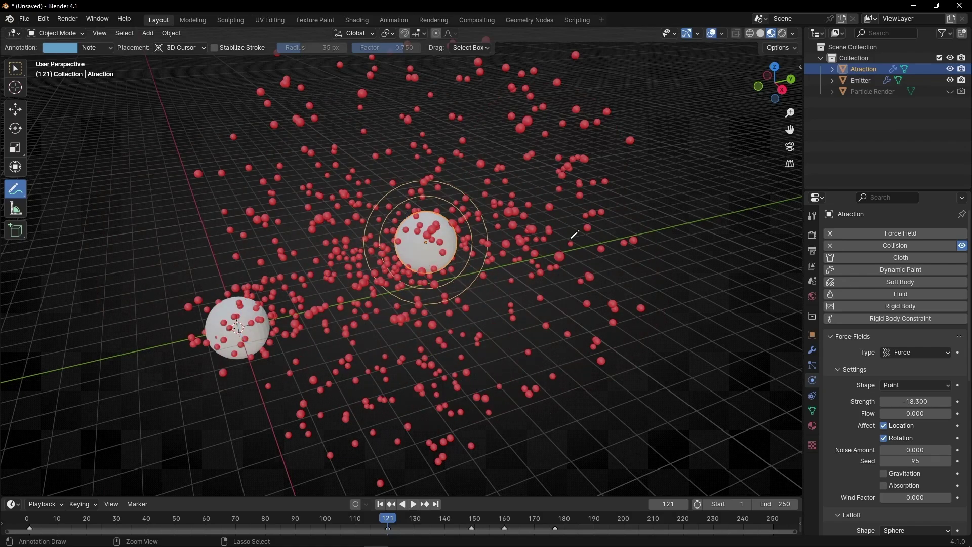
{"action": "key", "text": "space"}
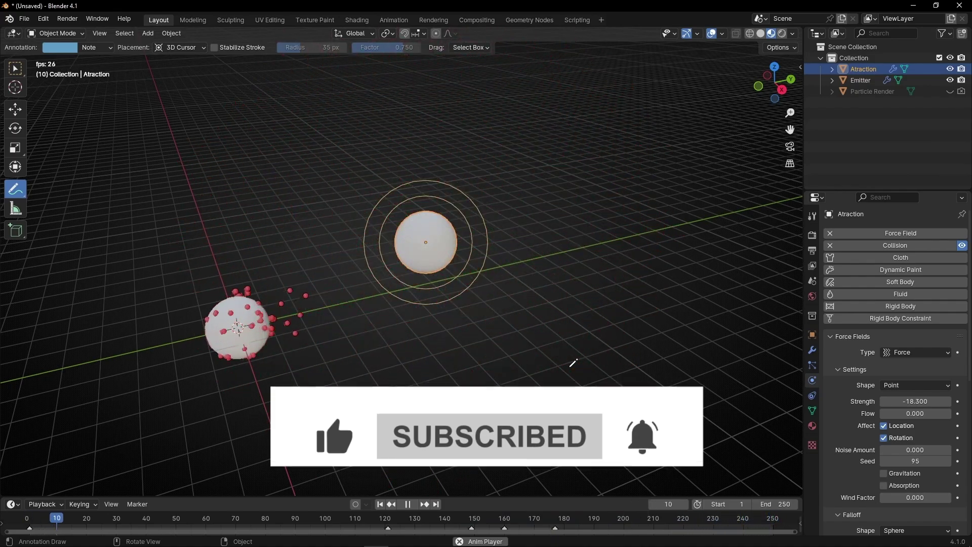
{"action": "key", "text": "space"}
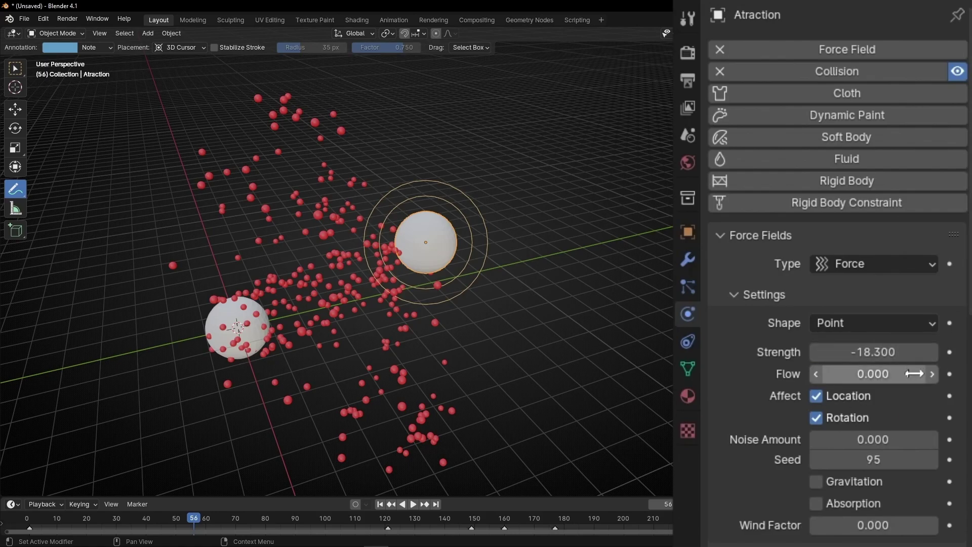
Step: Set the Atraction force field's flow to 0.6 and play the animation from the first frame
{"action": "left_click", "coordinate": [932, 374]}
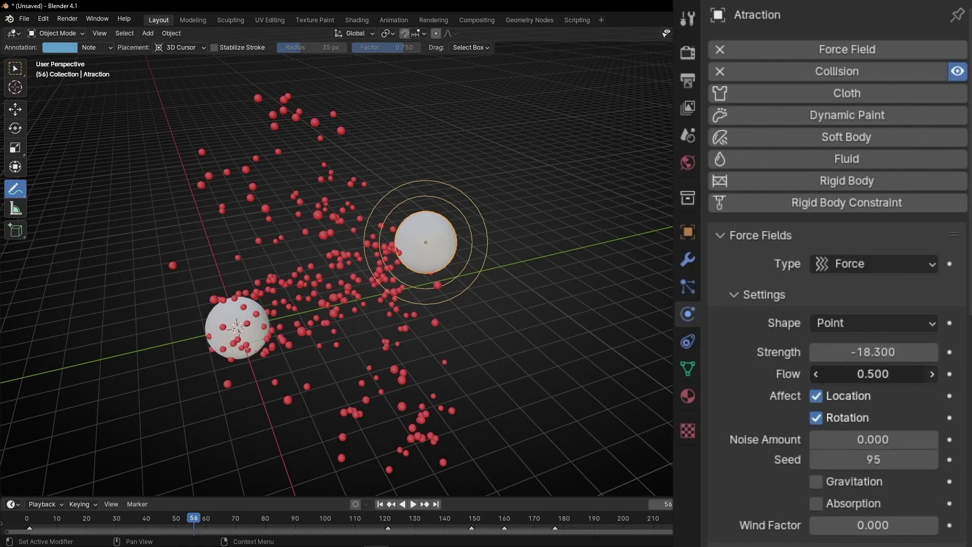
{"action": "left_click", "coordinate": [933, 375]}
{"action": "left_click", "coordinate": [380, 505]}
{"action": "key", "text": "space"}
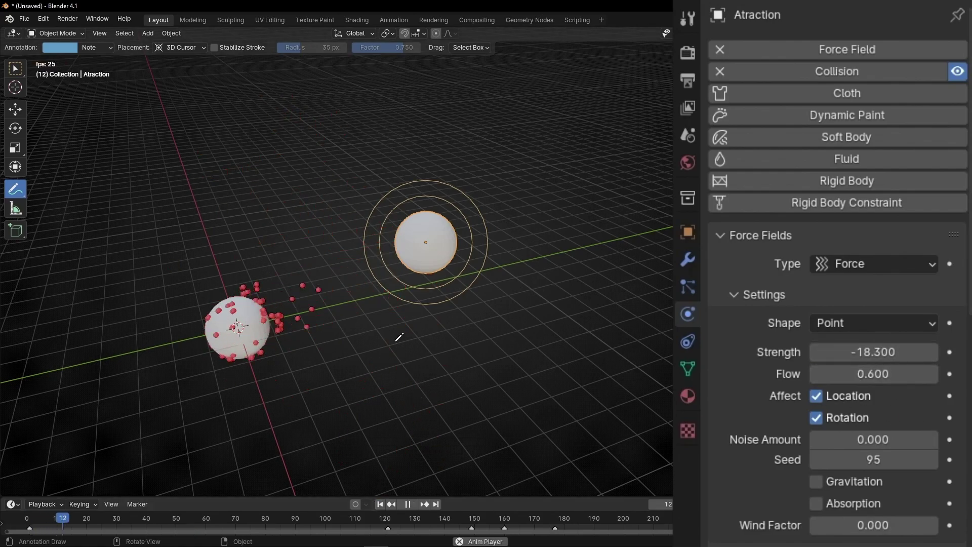
{"action": "middle_click_drag", "start_coordinate": [436, 285], "coordinate": [427, 264]}
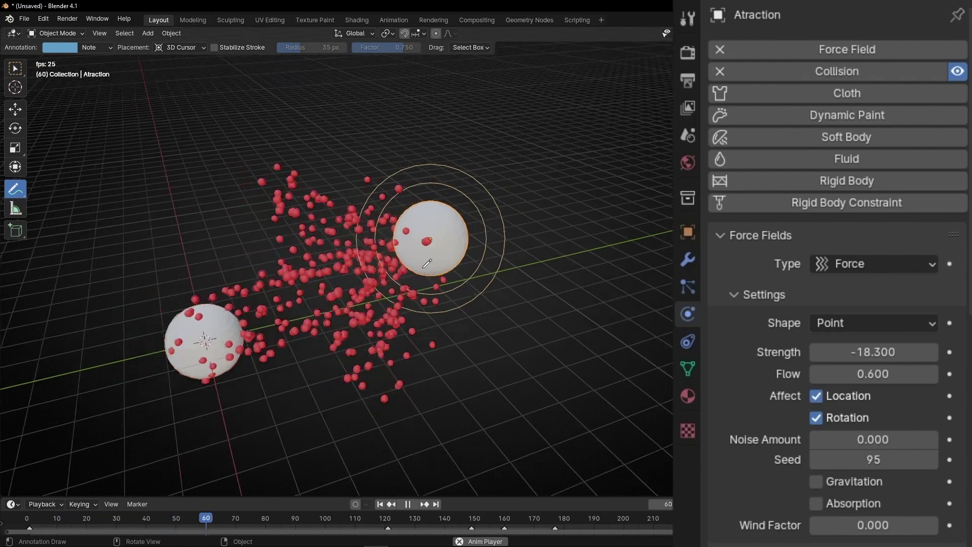
{"action": "key", "text": "space"}
Step: Raise the Atraction force field's flow to 1.6 and replay the animation from the first frame
{"action": "mouse_move", "coordinate": [932, 374]}
{"action": "left_mouse_down"}
{"action": "mouse_move", "coordinate": [912, 374]}
{"action": "mouse_move", "coordinate": [929, 371]}
{"action": "left_mouse_up"}
{"action": "left_click", "coordinate": [931, 374]}
{"action": "left_click", "coordinate": [931, 374]}
{"action": "left_click", "coordinate": [931, 374]}
{"action": "left_click", "coordinate": [931, 374]}
{"action": "left_click", "coordinate": [931, 374]}
{"action": "left_click", "coordinate": [931, 374]}
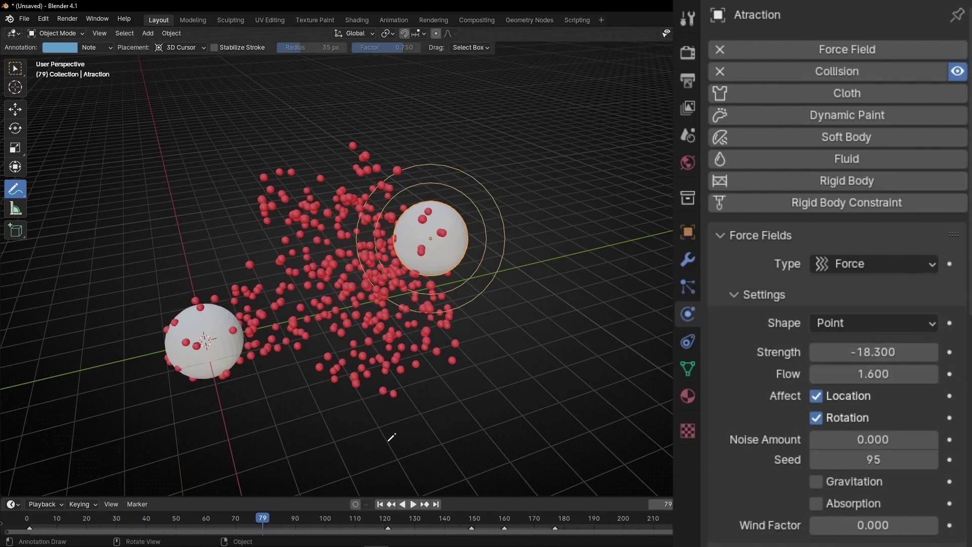
{"action": "left_click", "coordinate": [379, 504]}
{"action": "key", "text": "space"}
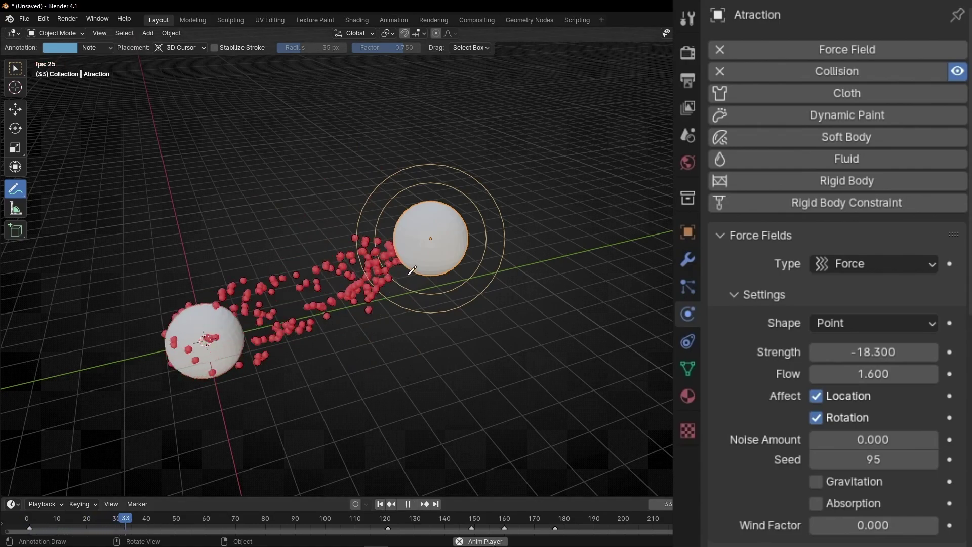
Step: Sketch a short rebound path beside the Atraction sphere during playback, erase it, and stop the animation
{"action": "left_click_drag", "start_coordinate": [396, 251], "coordinate": [304, 209]}
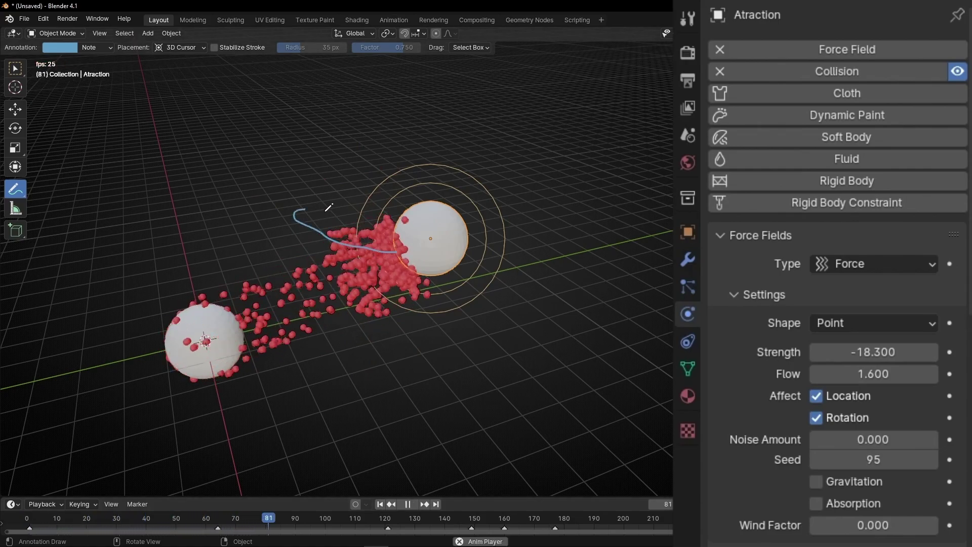
{"action": "left_click_drag", "start_coordinate": [354, 238], "coordinate": [283, 217], "text": "ctrl"}
{"action": "key", "text": "space"}
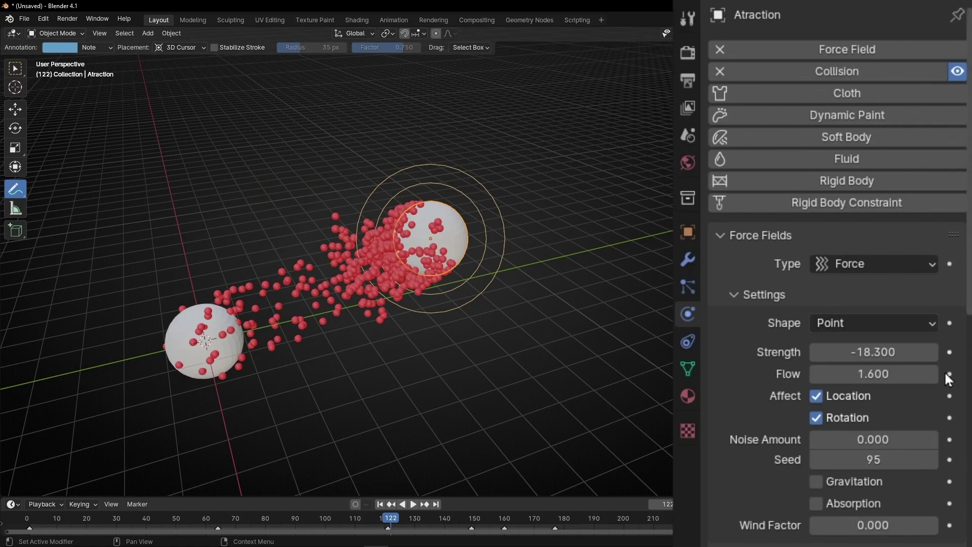
Step: Set the Atraction force field's flow to 3.9 and play the animation from the first frame
{"action": "left_click_drag", "start_coordinate": [930, 375], "coordinate": [947, 374]}
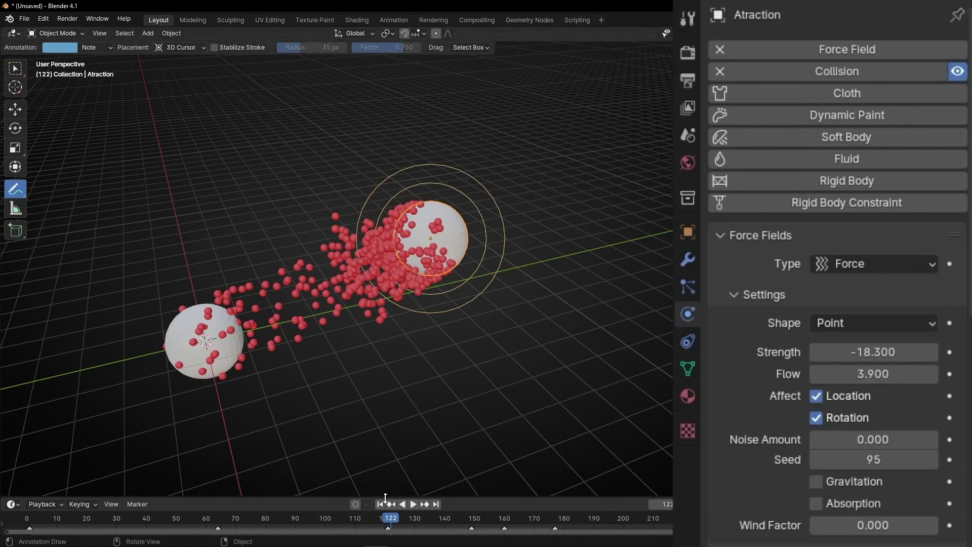
{"action": "key", "text": "shift+Left"}
{"action": "key", "text": "space"}
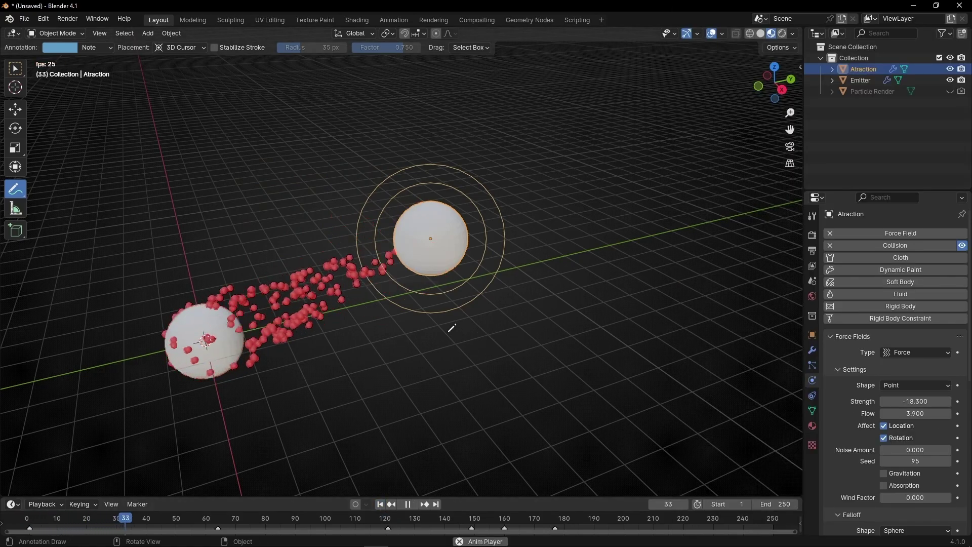
{"action": "middle_click_drag", "start_coordinate": [448, 328], "coordinate": [390, 251]}
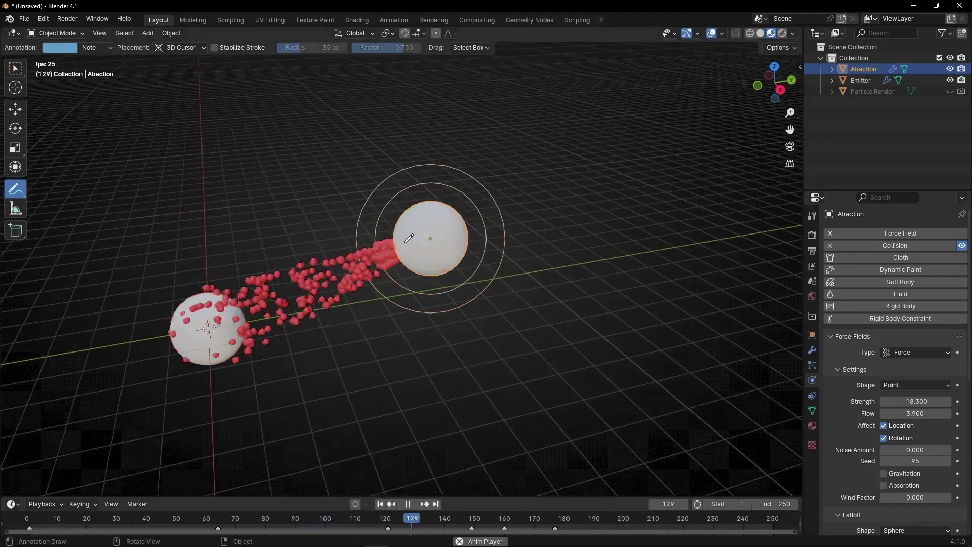
{"action": "key", "text": "space"}
Step: With the Select Box tool active, move the Atraction sphere during playback to about X 1.02 m, Y 5.74 m, Z 2.89 m
{"action": "left_click", "coordinate": [14, 70]}
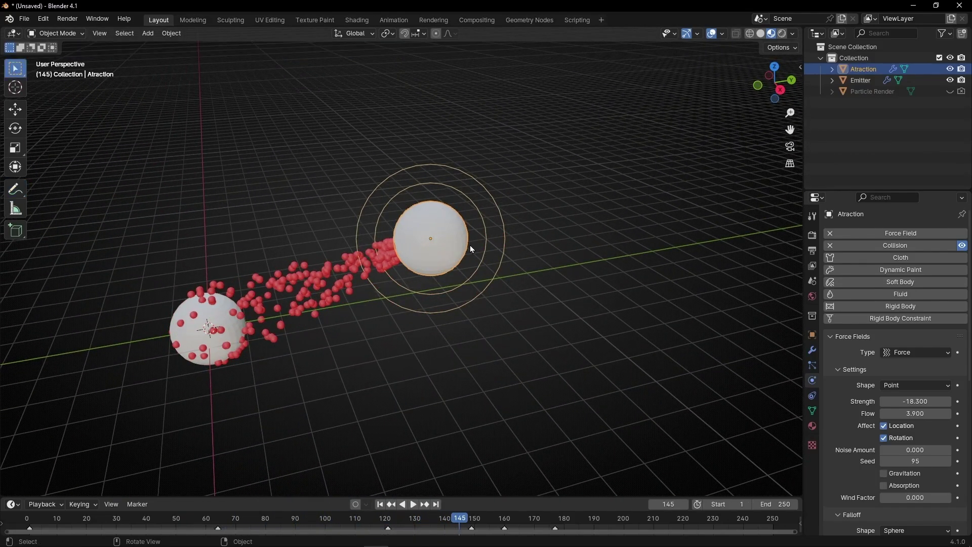
{"action": "key", "text": "space"}
{"action": "key", "text": "g"}
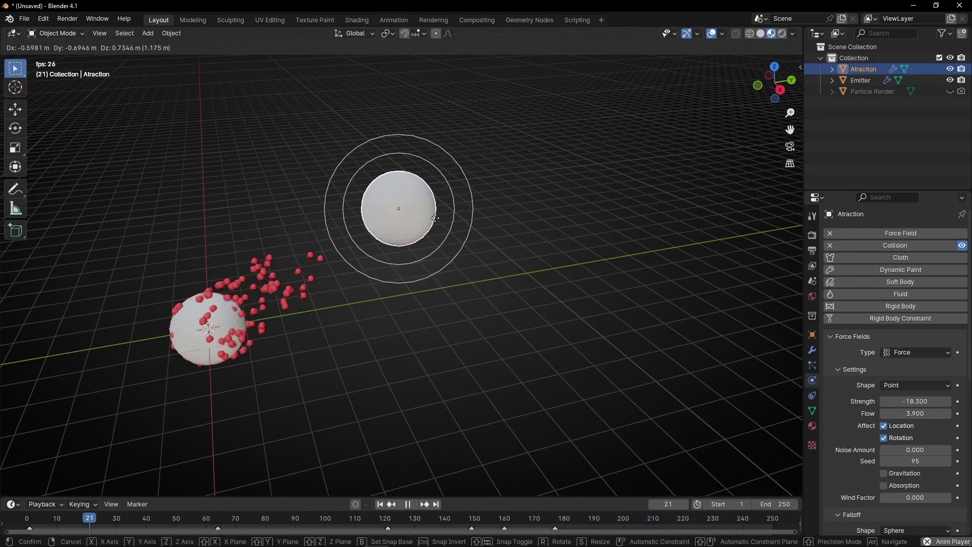
{"action": "left_click", "coordinate": [442, 222]}
{"action": "key", "text": "space"}
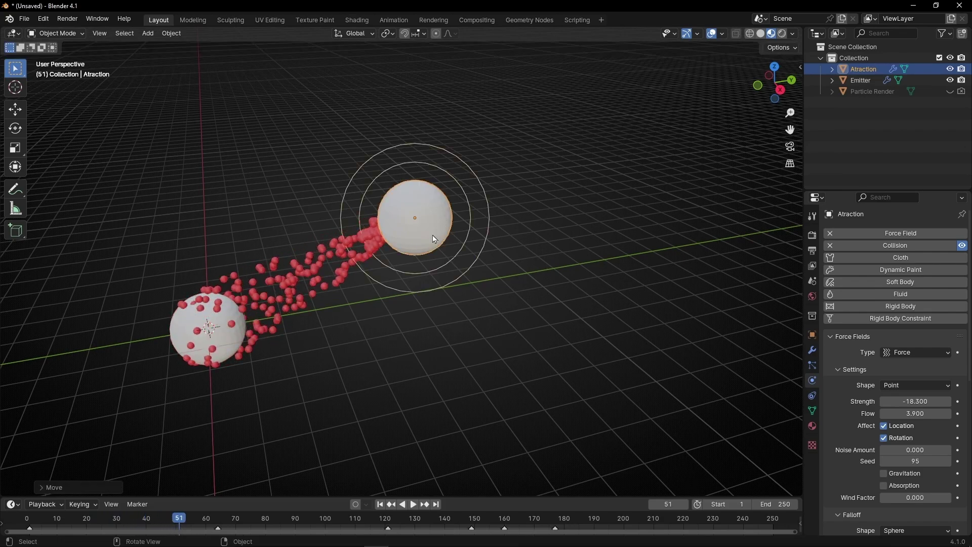
Step: Set the Atraction sphere's X, Y and Z location to 0 m and return the timeline to frame 1
{"action": "key", "text": "n"}
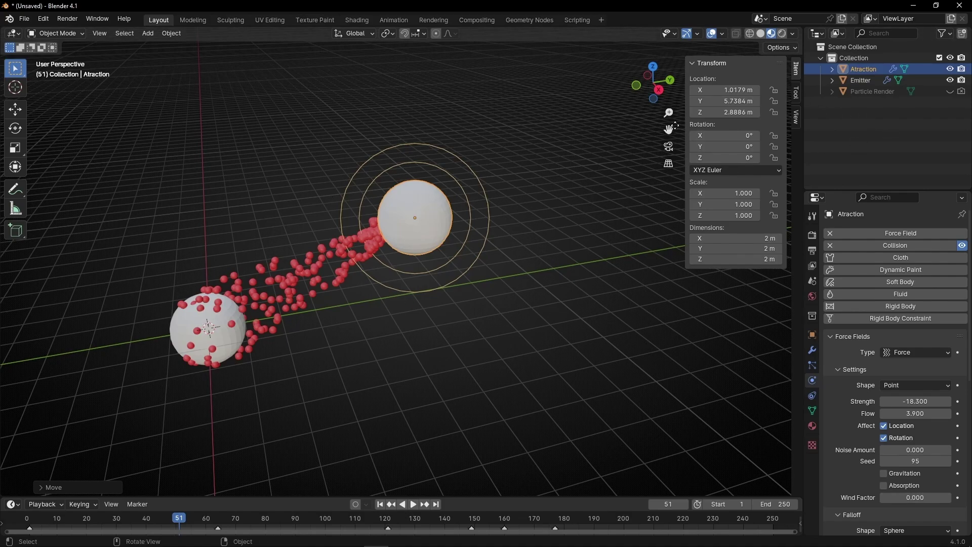
{"action": "left_click_drag", "start_coordinate": [727, 89], "coordinate": [727, 112]}
{"action": "type", "text": "0"}
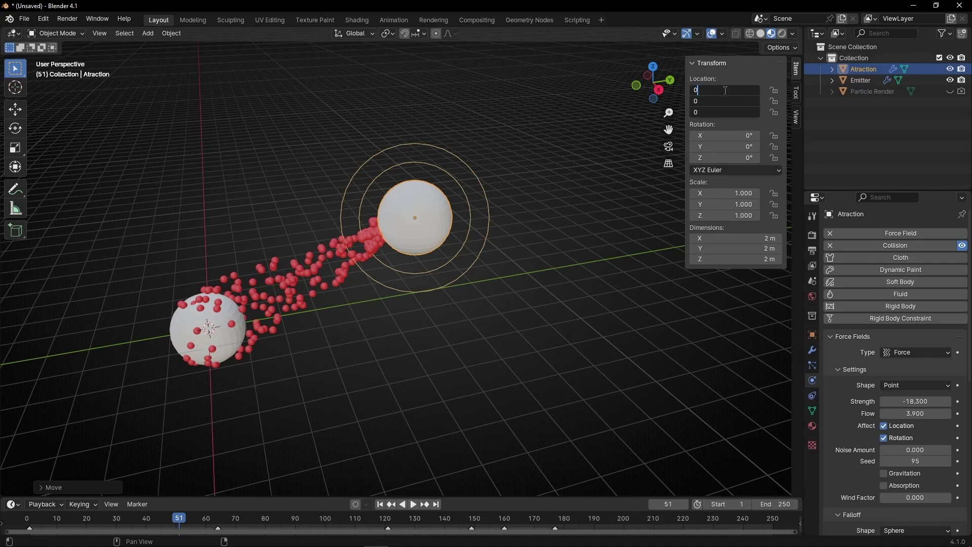
{"action": "key", "text": "Return"}
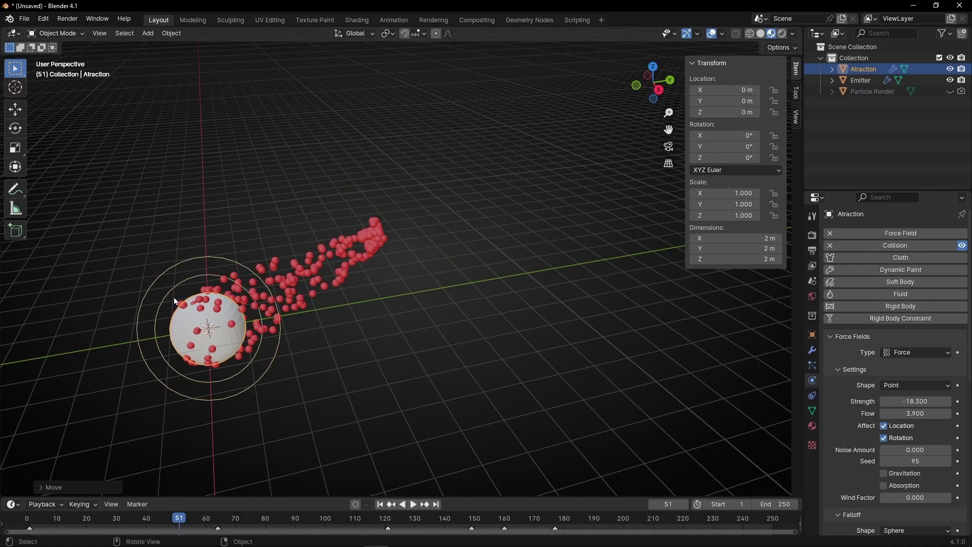
{"action": "left_click", "coordinate": [380, 505]}
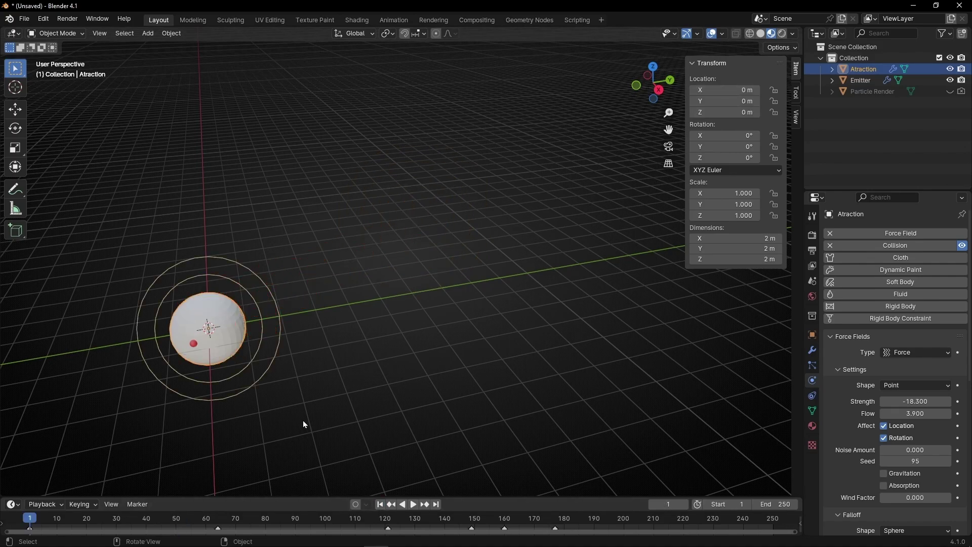
{"action": "key", "text": "KP_Decimal"}
{"action": "middle_click_drag", "start_coordinate": [405, 355], "coordinate": [400, 225]}
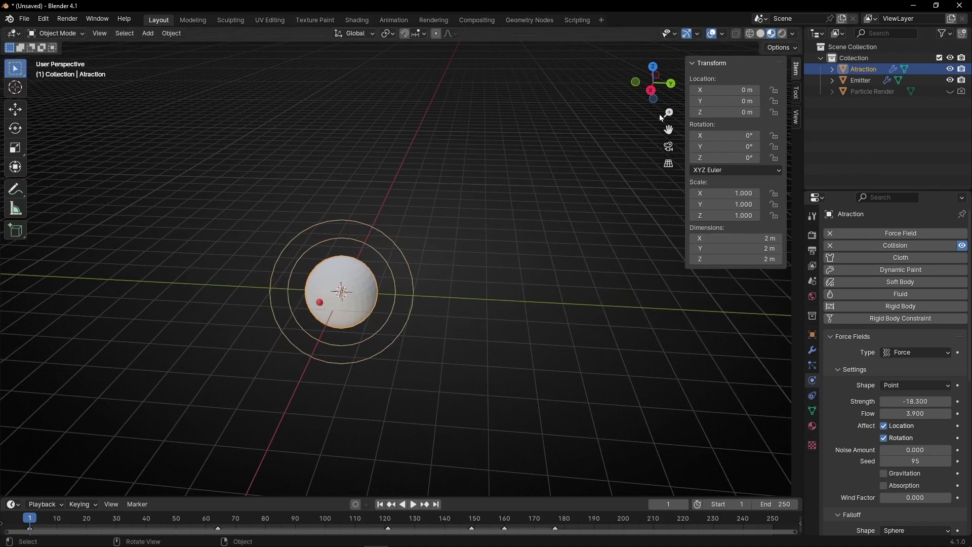
{"action": "key", "text": "n"}
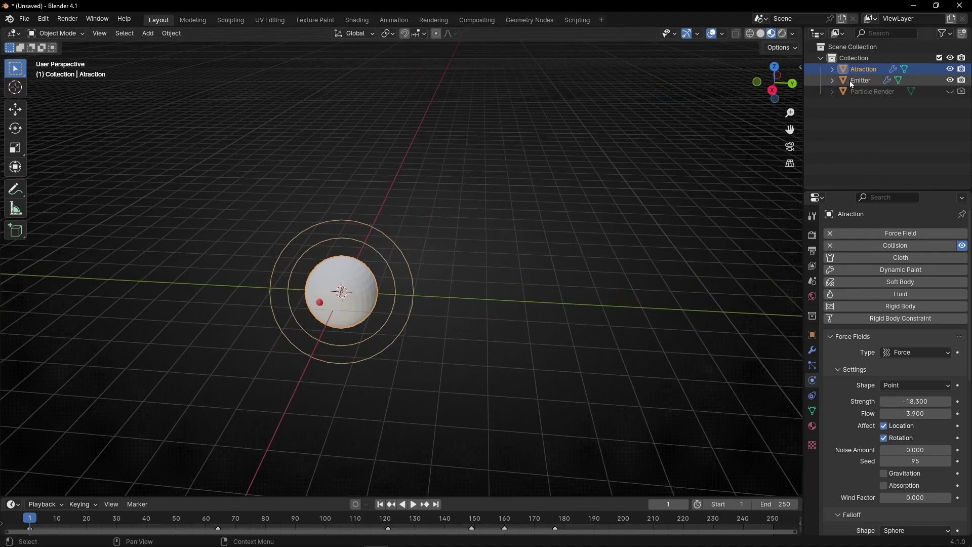
Step: Scale the Emitter sphere up until it fully encloses the Atraction sphere, and play the animation briefly
{"action": "left_click", "coordinate": [861, 81]}
{"action": "key", "text": "s"}
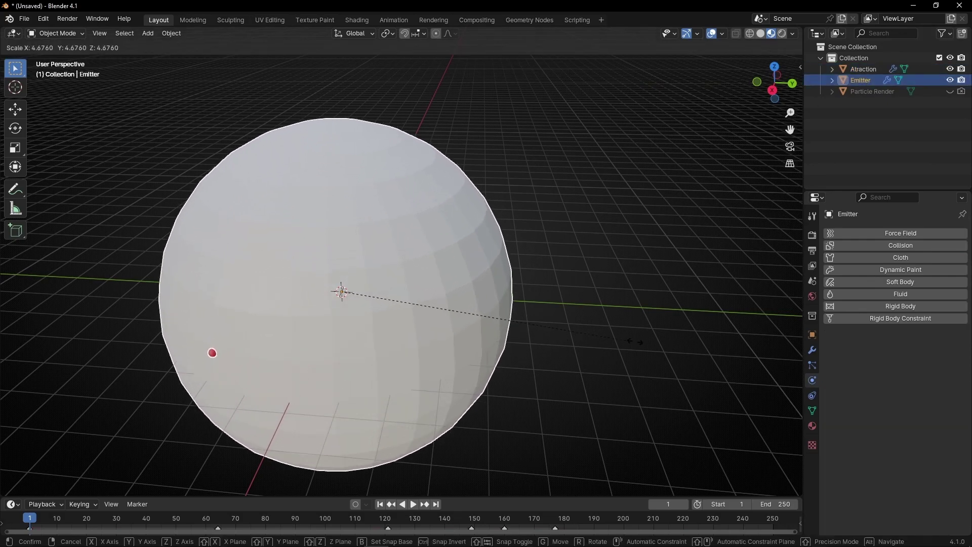
{"action": "left_click", "coordinate": [10, 358]}
{"action": "key", "text": "space"}
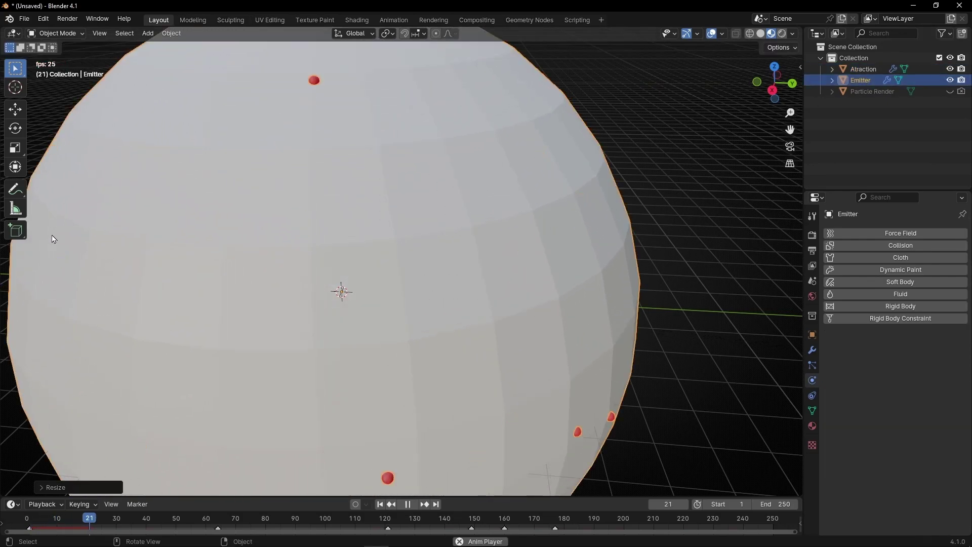
{"action": "key", "text": "space"}
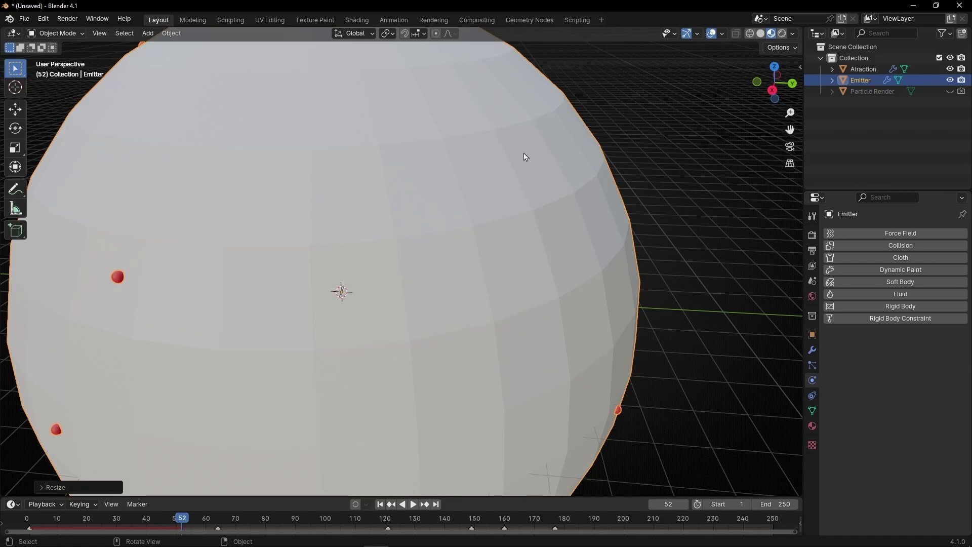
Step: Turn off Show Emitter in the render settings of the Emitter's particle system
{"action": "scroll", "coordinate": [515, 237], "scroll_direction": "down", "scroll_amount": 2}
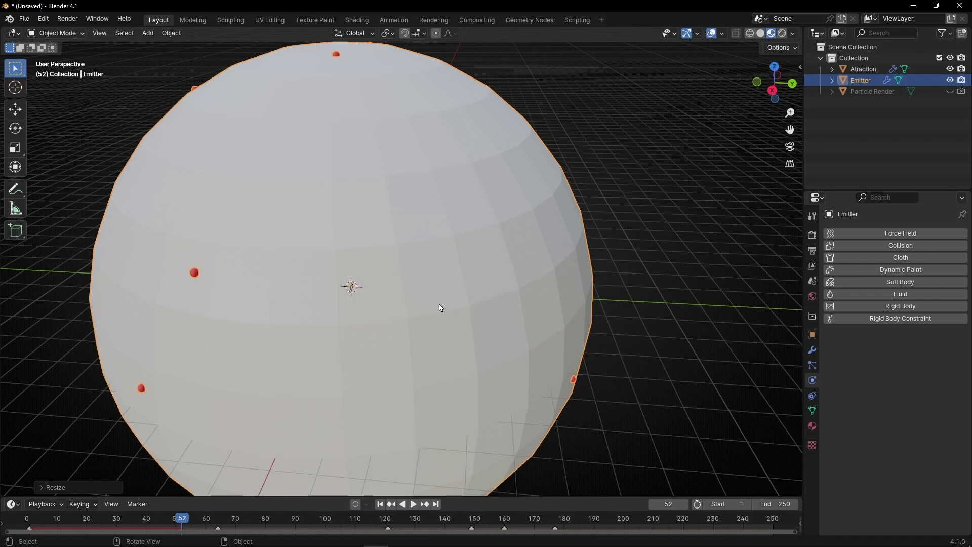
{"action": "left_click", "coordinate": [813, 365]}
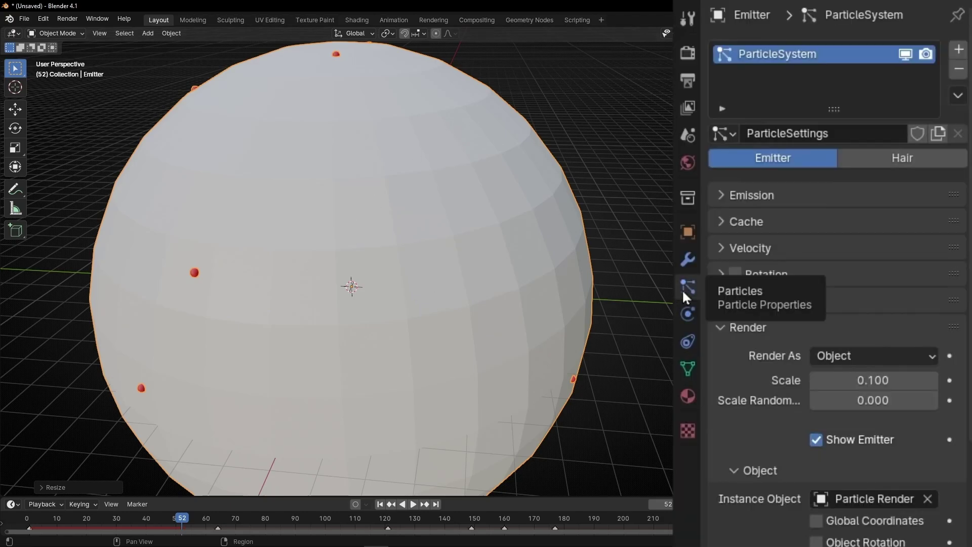
{"action": "scroll", "coordinate": [725, 335], "scroll_direction": "down", "scroll_amount": 2}
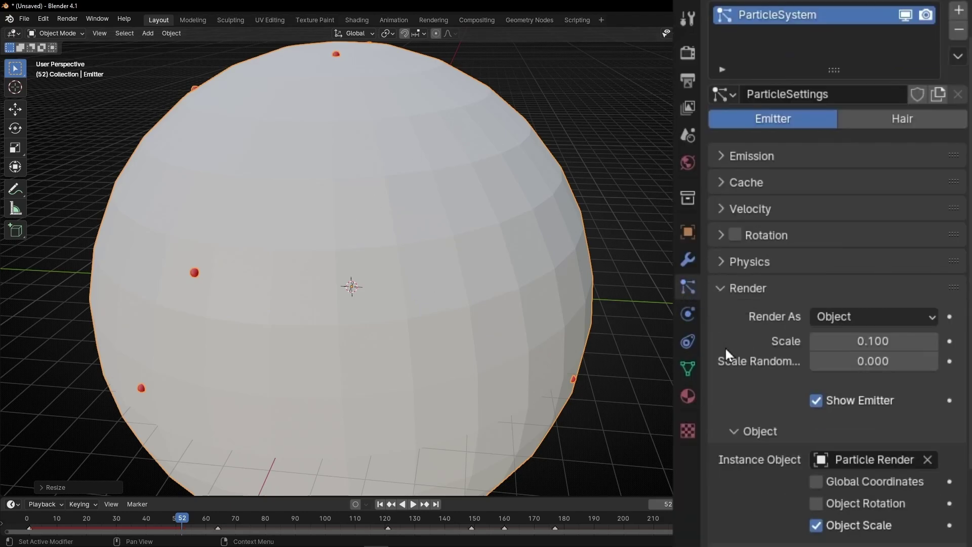
{"action": "left_click", "coordinate": [821, 400]}
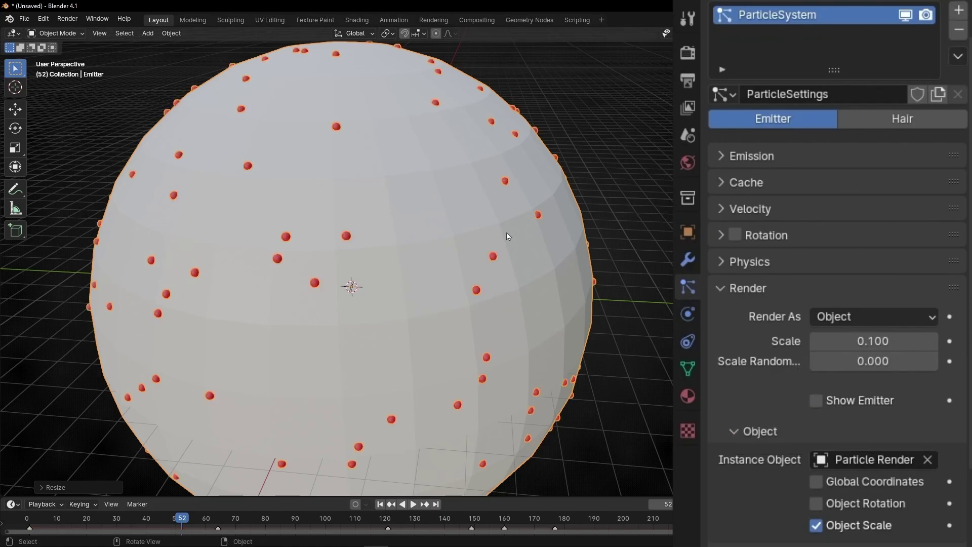
Step: Turn off Show Emitter in the Viewport Display settings of the Emitter's particle system
{"action": "left_click", "coordinate": [722, 295]}
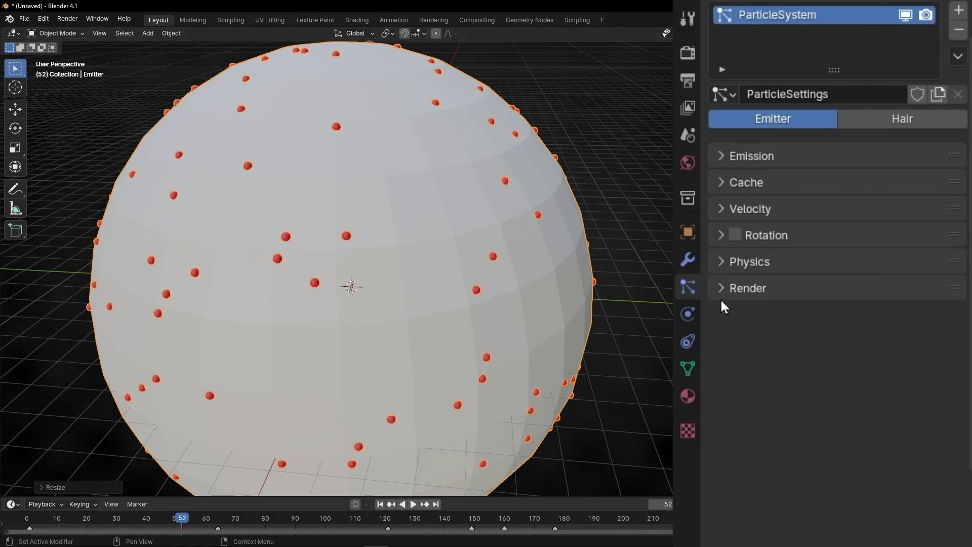
{"action": "left_click", "coordinate": [722, 350]}
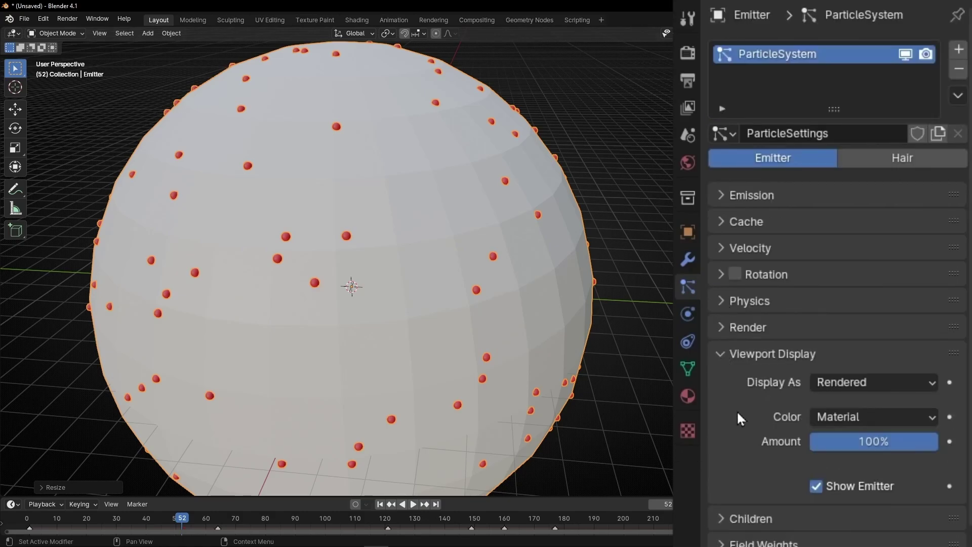
{"action": "left_click", "coordinate": [814, 486]}
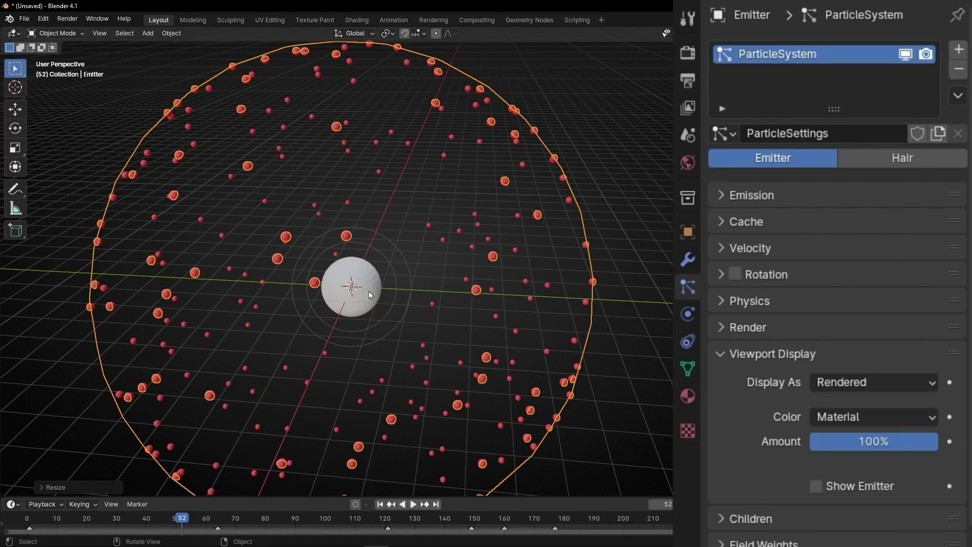
{"action": "scroll", "coordinate": [470, 287], "scroll_direction": "down", "scroll_amount": 2}
{"action": "middle_click_drag", "start_coordinate": [470, 287], "coordinate": [431, 288]}
{"action": "middle_click_drag", "start_coordinate": [349, 268], "coordinate": [518, 203]}
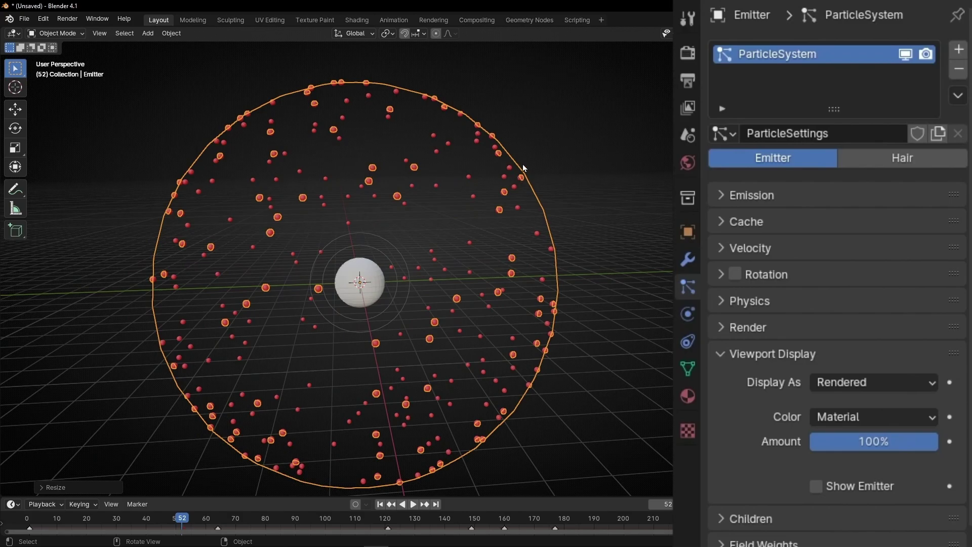
Step: Play the animation from frame 1 and stop it at frame 216 to inspect the particles around the Atraction sphere
{"action": "left_click", "coordinate": [384, 505]}
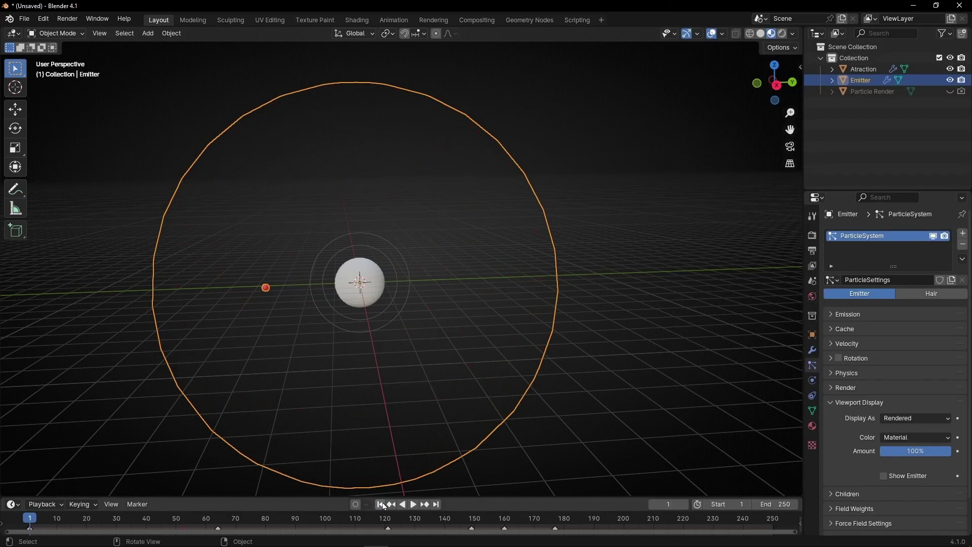
{"action": "scroll", "coordinate": [369, 342], "scroll_direction": "up", "scroll_amount": 3}
{"action": "middle_click_drag", "start_coordinate": [369, 337], "coordinate": [471, 318], "text": "shift"}
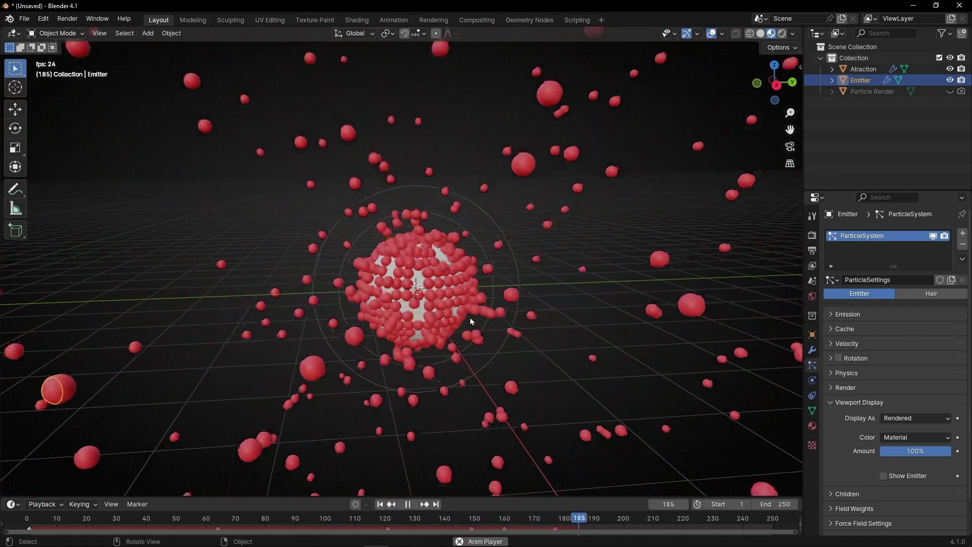
{"action": "key", "text": "space"}
{"action": "left_click", "coordinate": [424, 275]}
{"action": "scroll", "coordinate": [424, 275], "scroll_direction": "up", "scroll_amount": 3}
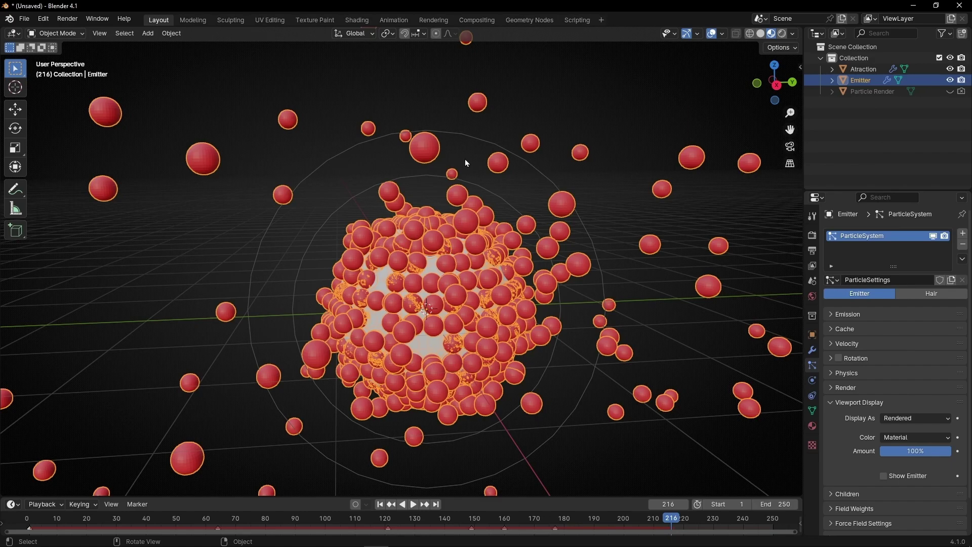
Step: Set the shape of the Atraction sphere's force field to Surface
{"action": "left_click", "coordinate": [871, 67]}
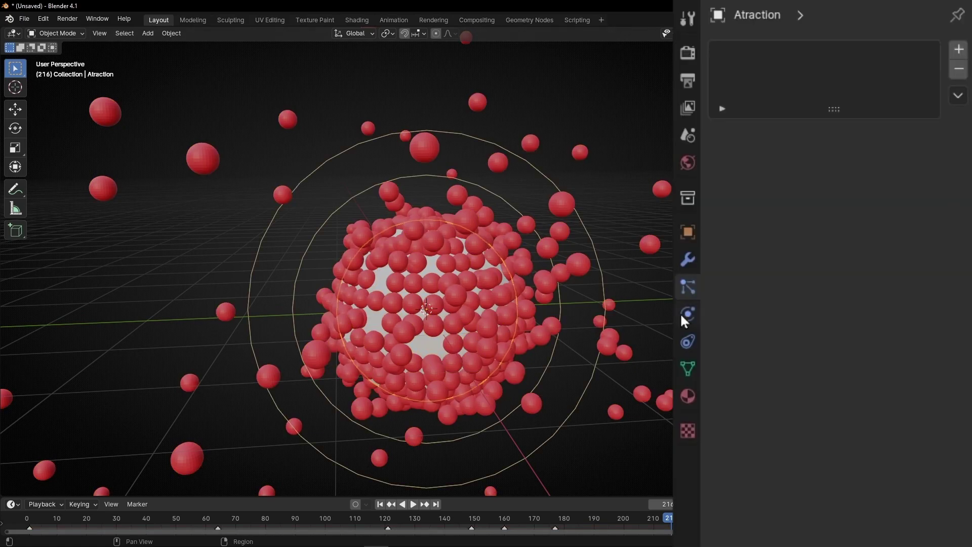
{"action": "left_click", "coordinate": [682, 315]}
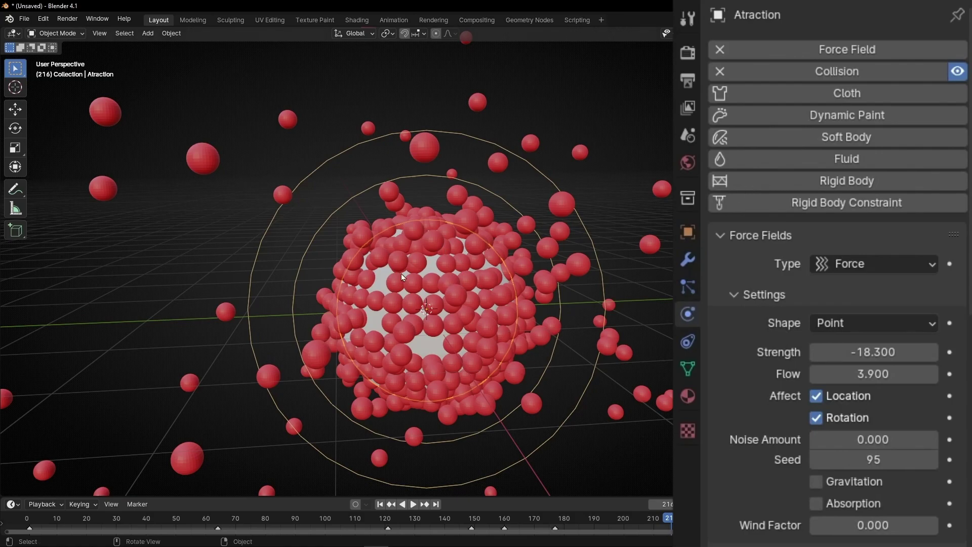
{"action": "left_click", "coordinate": [833, 321]}
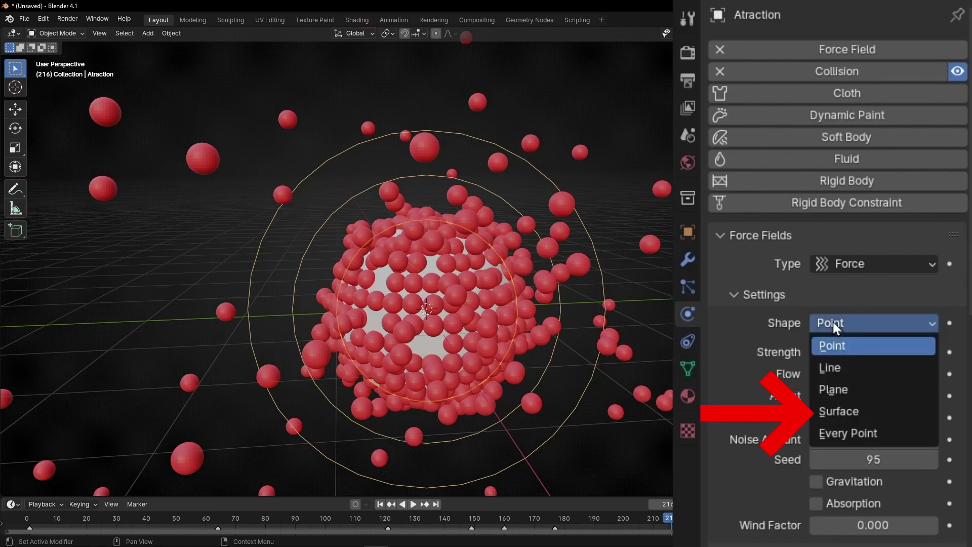
{"action": "left_click", "coordinate": [836, 412]}
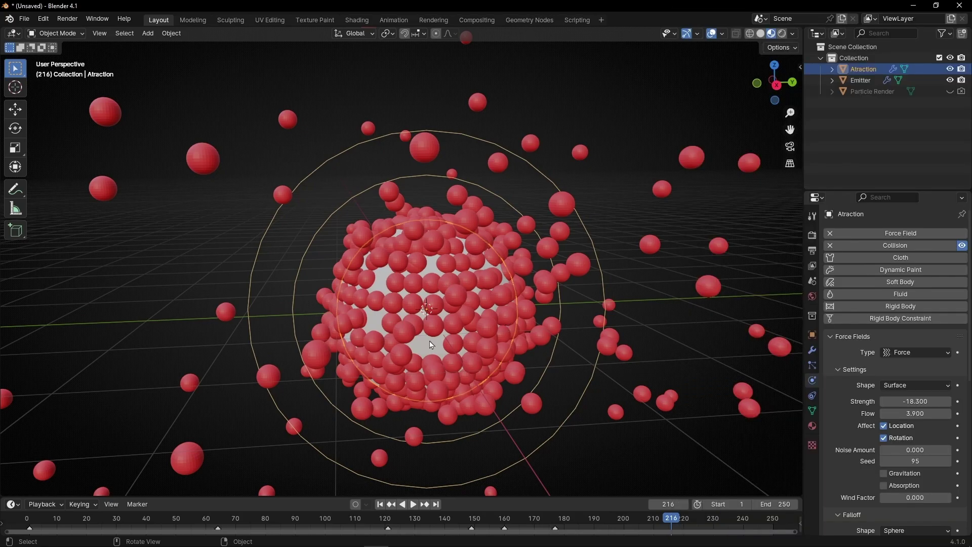
Step: Replay the animation from frame 1 to check how particles land on the Atraction sphere
{"action": "left_click", "coordinate": [380, 505]}
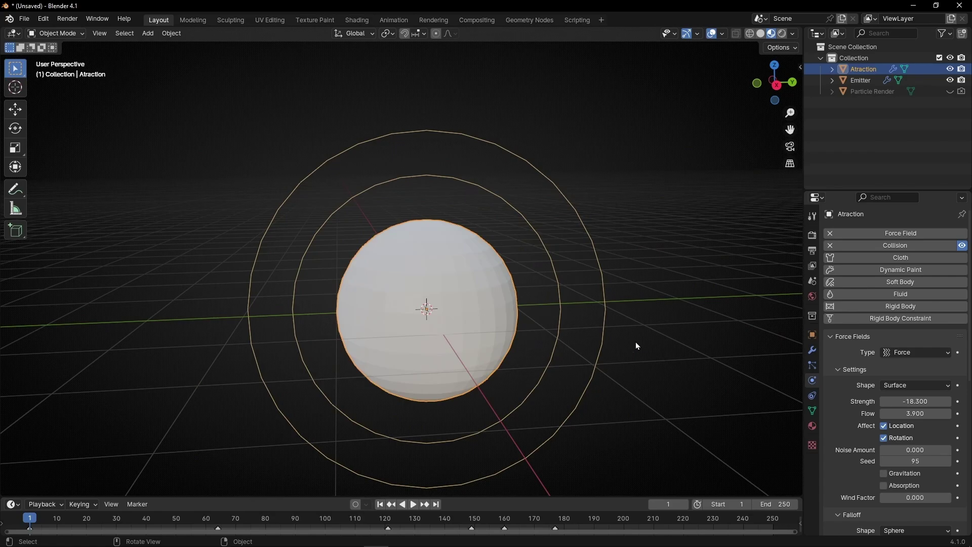
{"action": "key", "text": "space"}
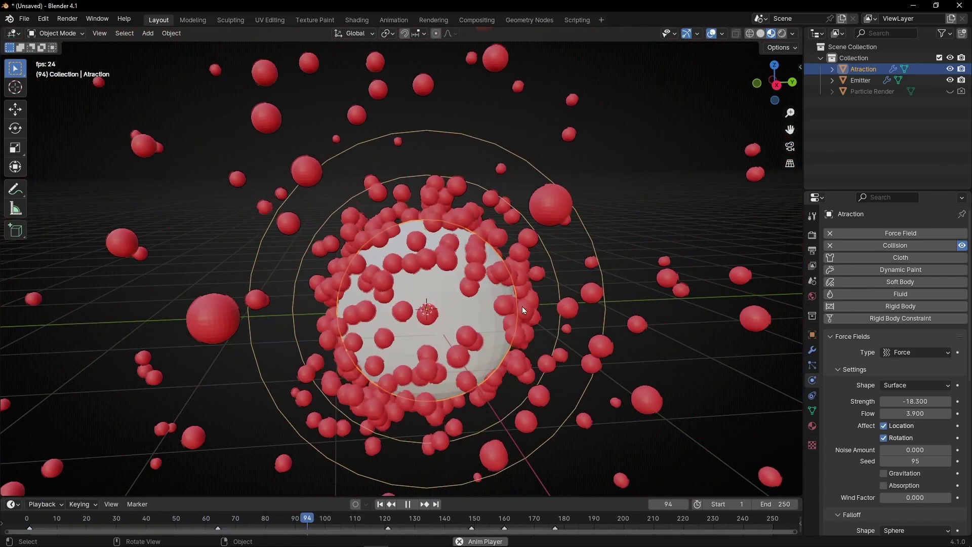
{"action": "scroll", "coordinate": [428, 289], "scroll_direction": "down", "scroll_amount": 2}
{"action": "middle_click_drag", "start_coordinate": [426, 293], "coordinate": [376, 313]}
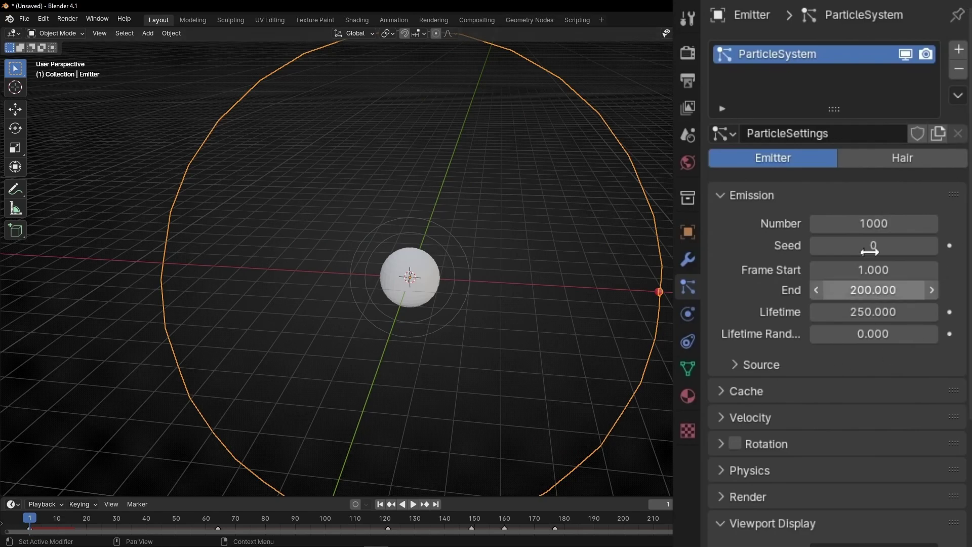
Step: Set the emission End of the Emitter's particle system to 250, play the animation and deselect the Emitter
{"action": "left_click", "coordinate": [864, 290]}
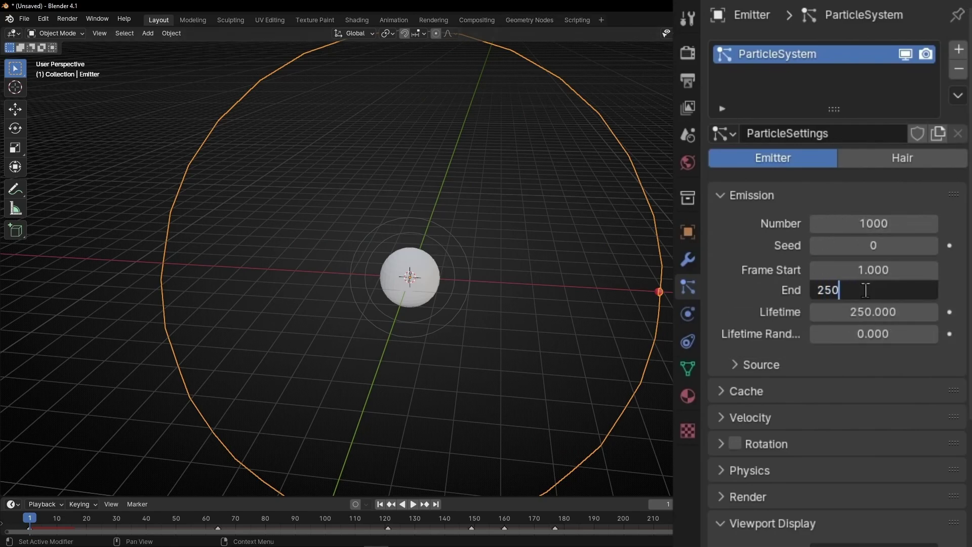
{"action": "key", "text": "Return"}
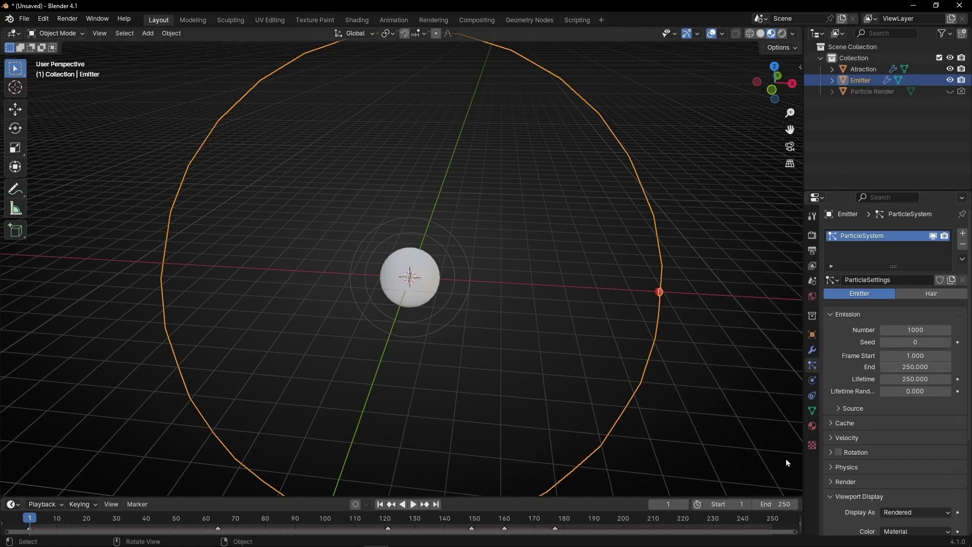
{"action": "key", "text": "space"}
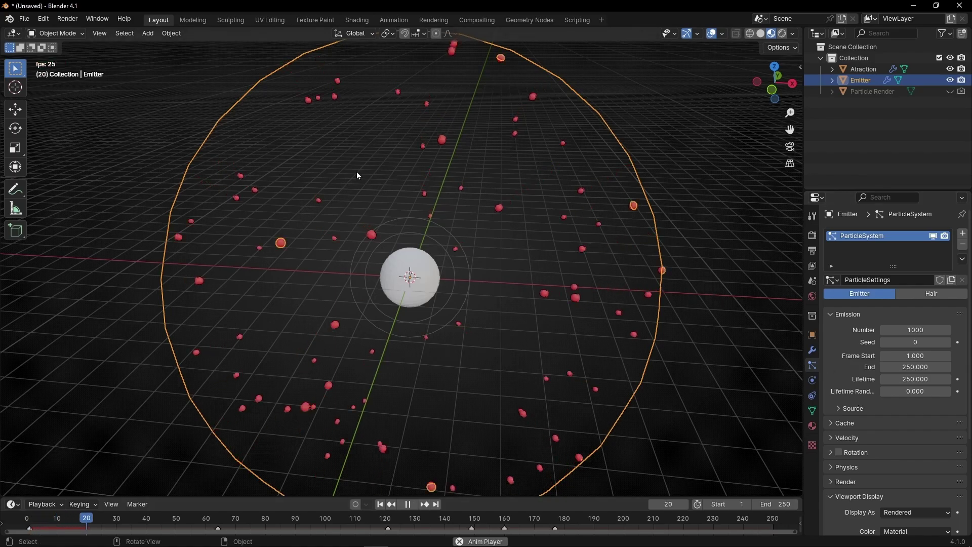
{"action": "scroll", "coordinate": [635, 348], "scroll_direction": "up", "scroll_amount": 6}
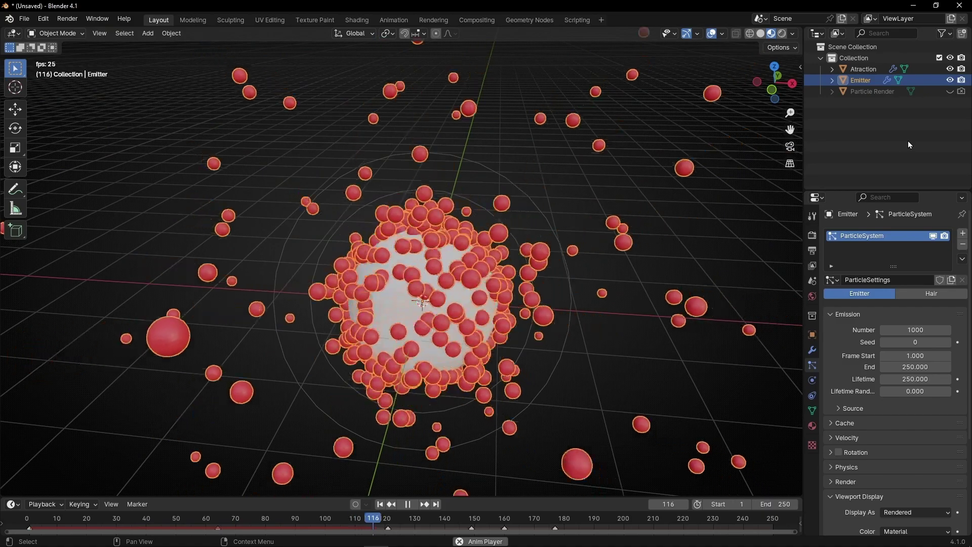
{"action": "left_click", "coordinate": [907, 141]}
{"action": "middle_click_drag", "start_coordinate": [644, 311], "coordinate": [740, 284]}
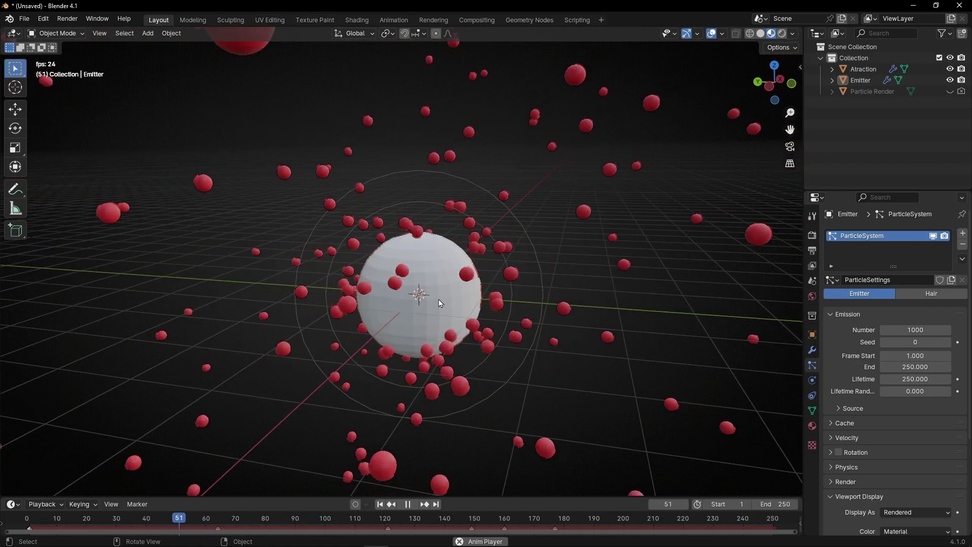
{"action": "scroll", "coordinate": [567, 289], "scroll_direction": "up", "scroll_amount": 2}
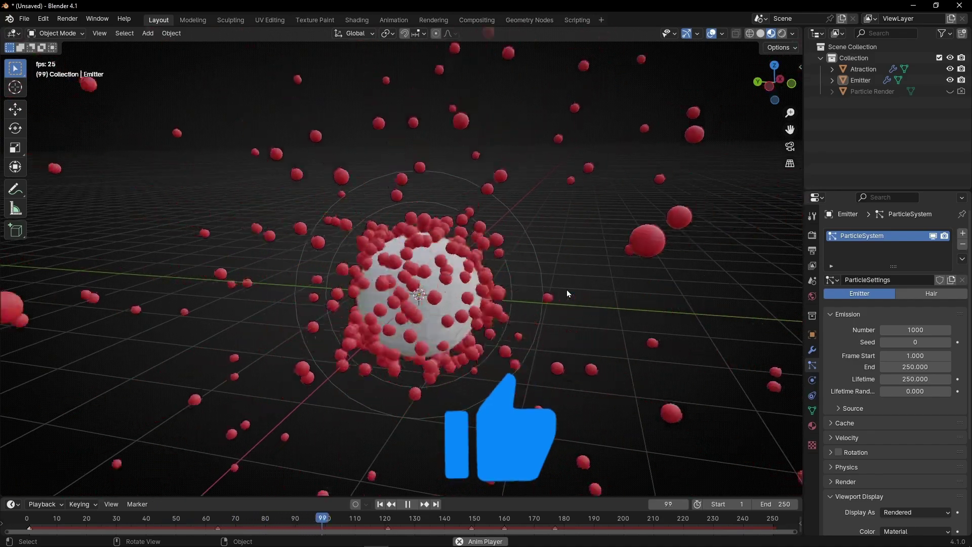